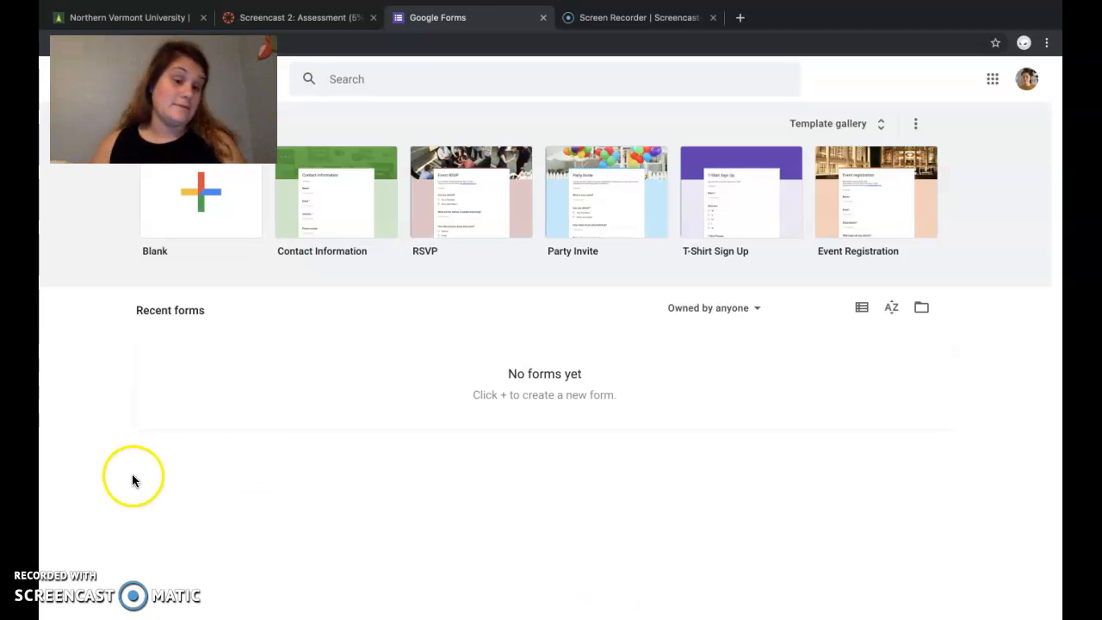
Step: Create a blank form and make it a quiz that releases grades immediately after each submission
{"action": "left_click", "coordinate": [201, 198]}
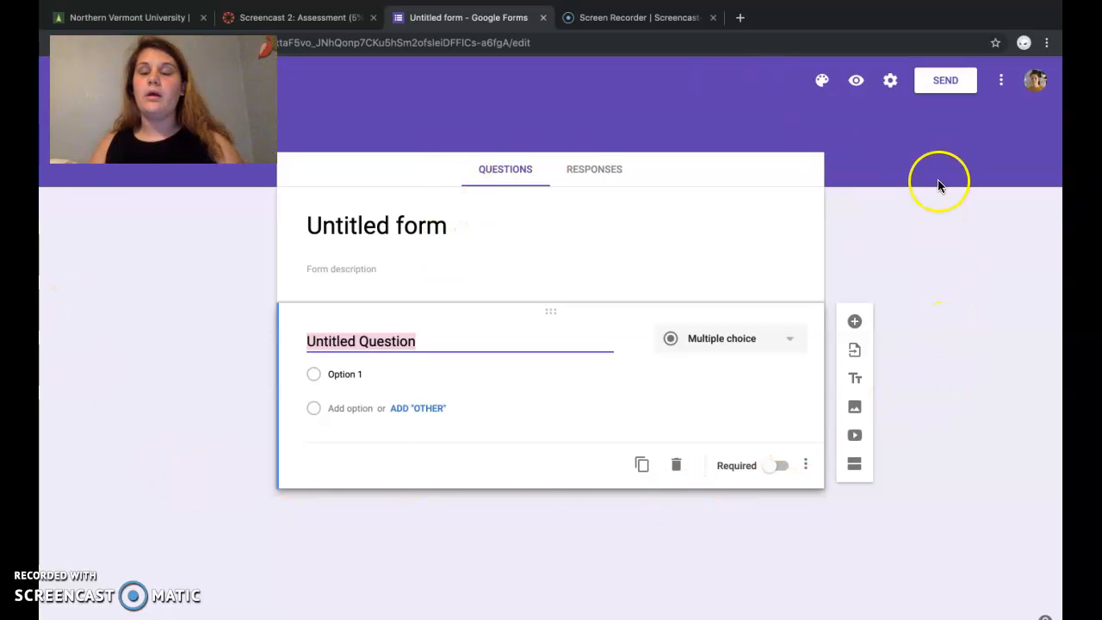
{"action": "left_click", "coordinate": [890, 83]}
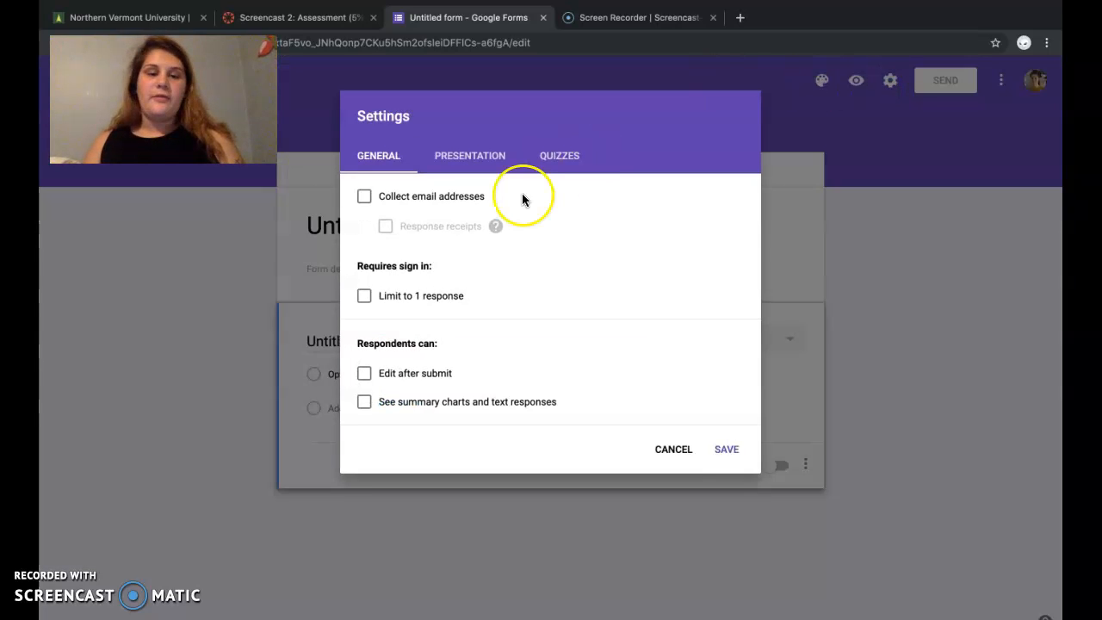
{"action": "left_click", "coordinate": [561, 157]}
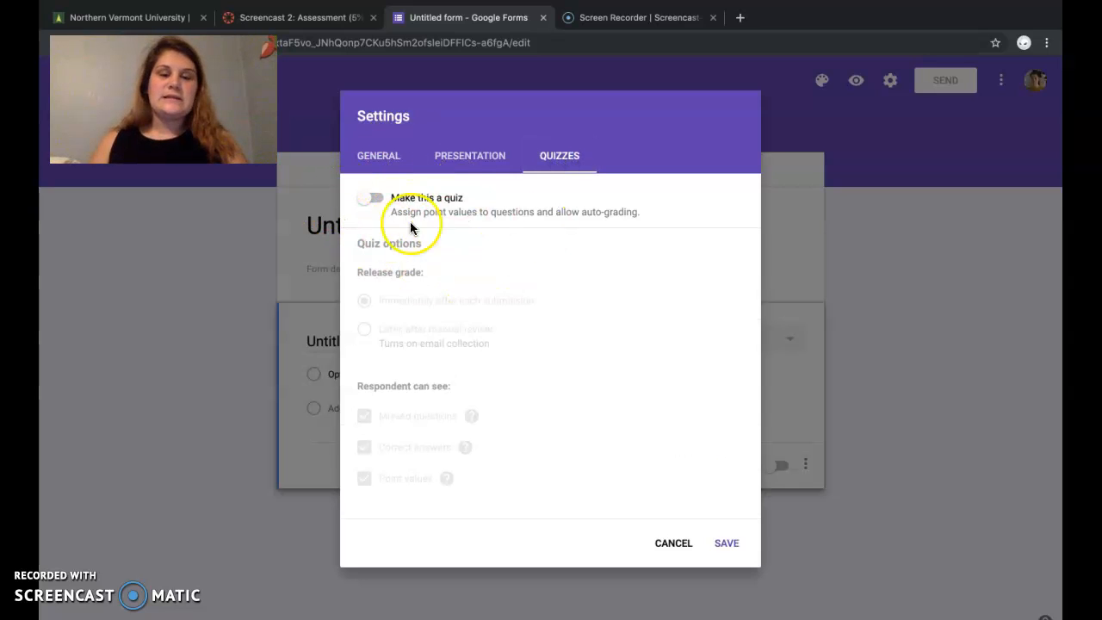
{"action": "left_click", "coordinate": [364, 202]}
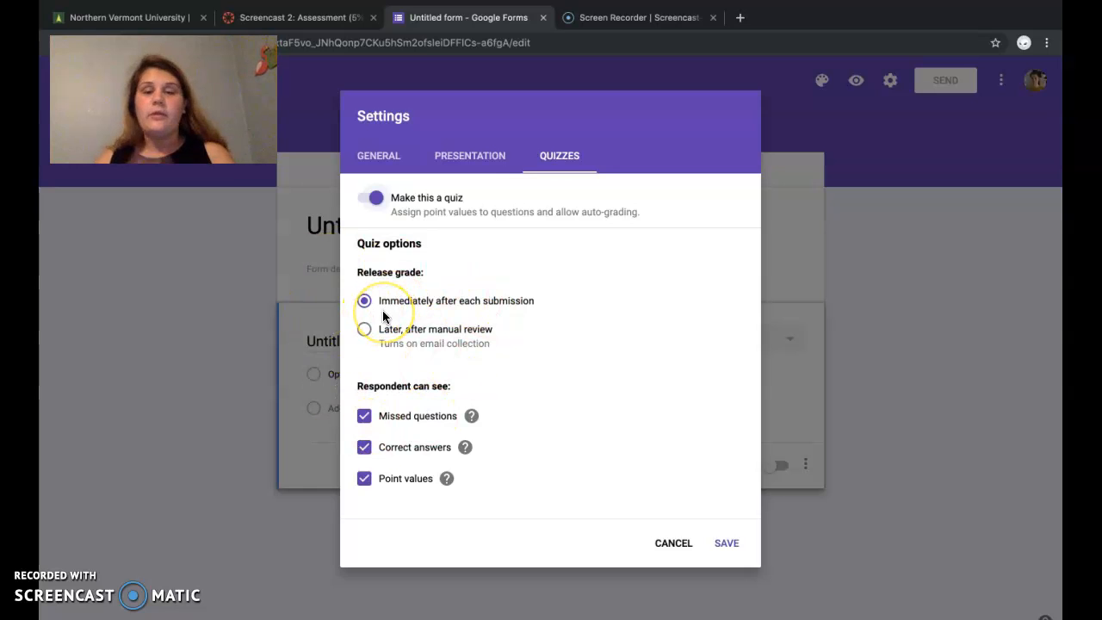
{"action": "left_click", "coordinate": [413, 310]}
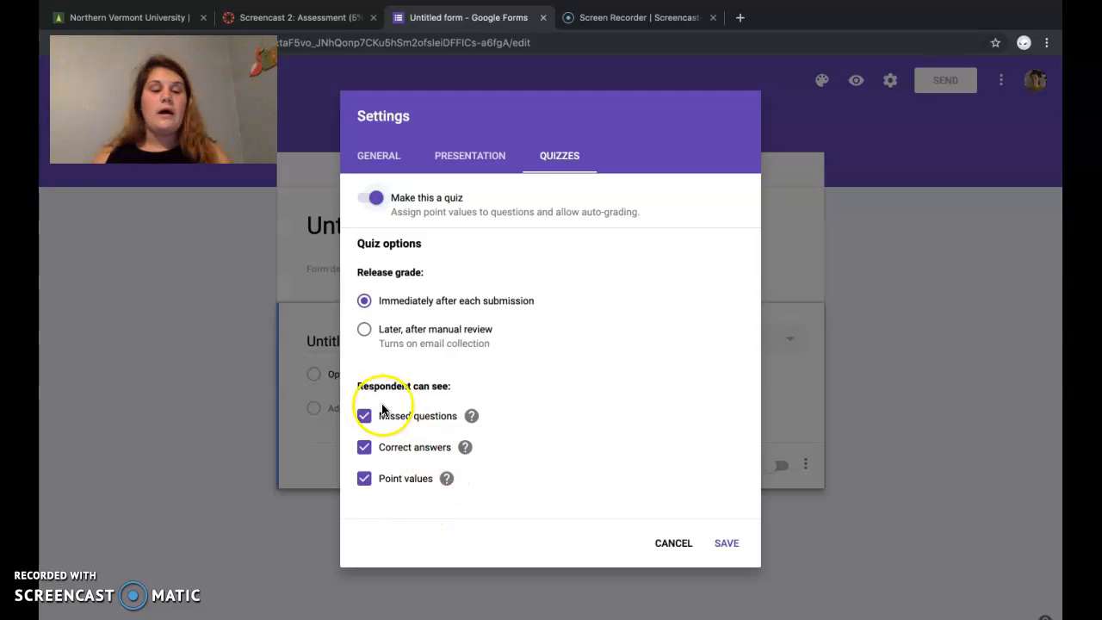
Step: Try hiding missed questions, correct answers and point values from respondents, and restore all three options
{"action": "left_click", "coordinate": [365, 417]}
{"action": "left_click", "coordinate": [365, 447]}
{"action": "left_click", "coordinate": [365, 477]}
{"action": "left_click", "coordinate": [365, 447]}
{"action": "left_click", "coordinate": [364, 417]}
{"action": "left_click", "coordinate": [364, 478]}
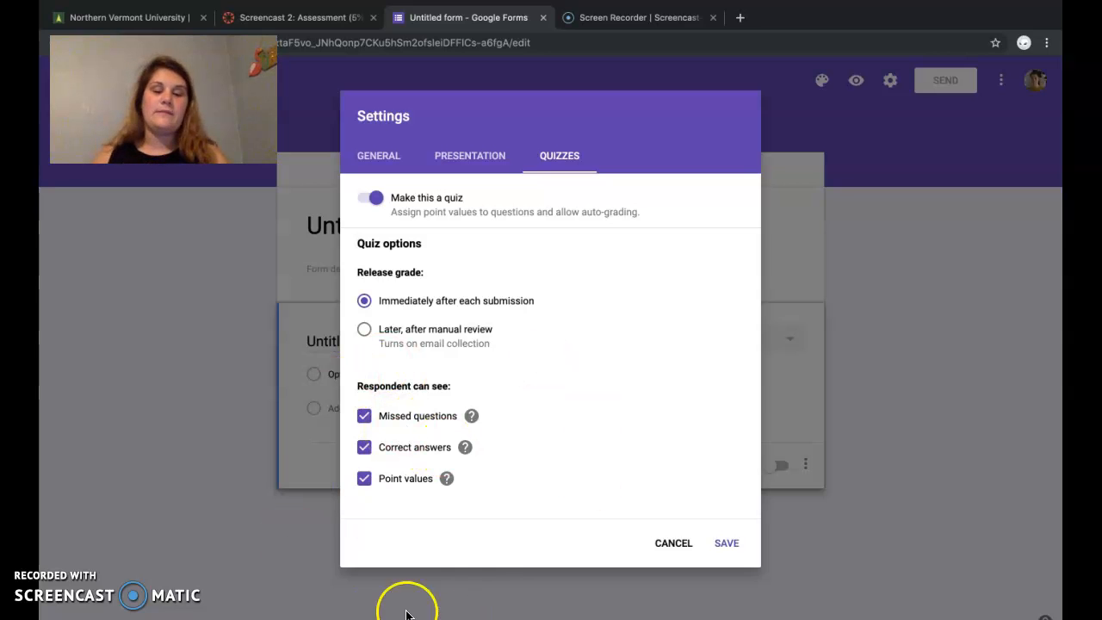
Step: Save the quiz settings and title the form "Quiz 1"
{"action": "left_click", "coordinate": [743, 551]}
{"action": "left_click", "coordinate": [420, 227]}
{"action": "type", "text": "Quiz 1"}
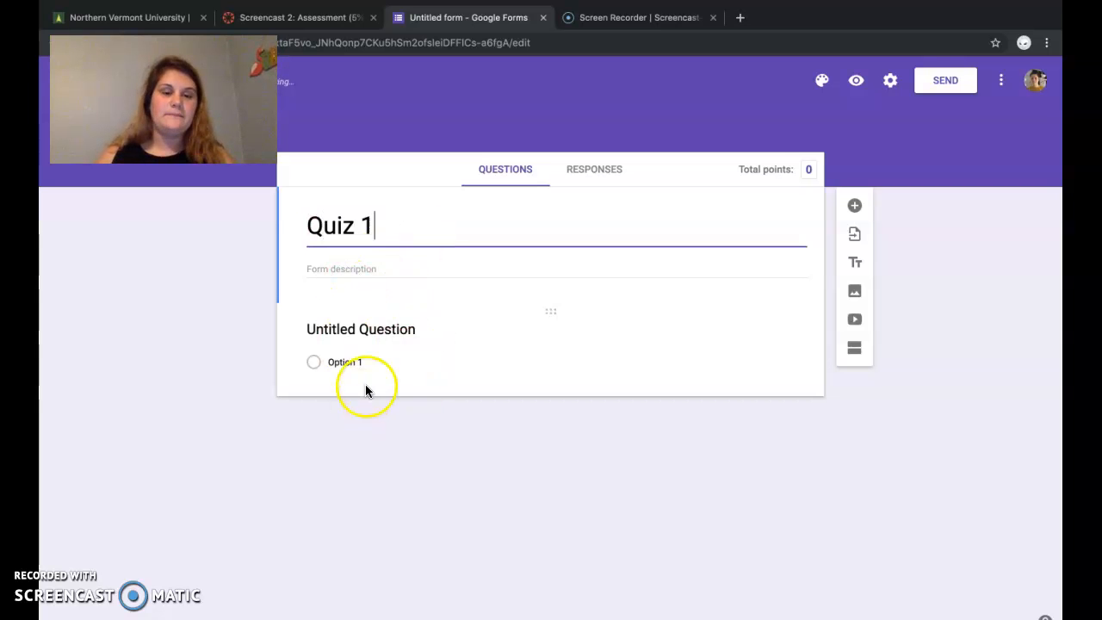
Step: Try the Checkboxes type on the untitled question and return it to Multiple choice
{"action": "left_click", "coordinate": [357, 328]}
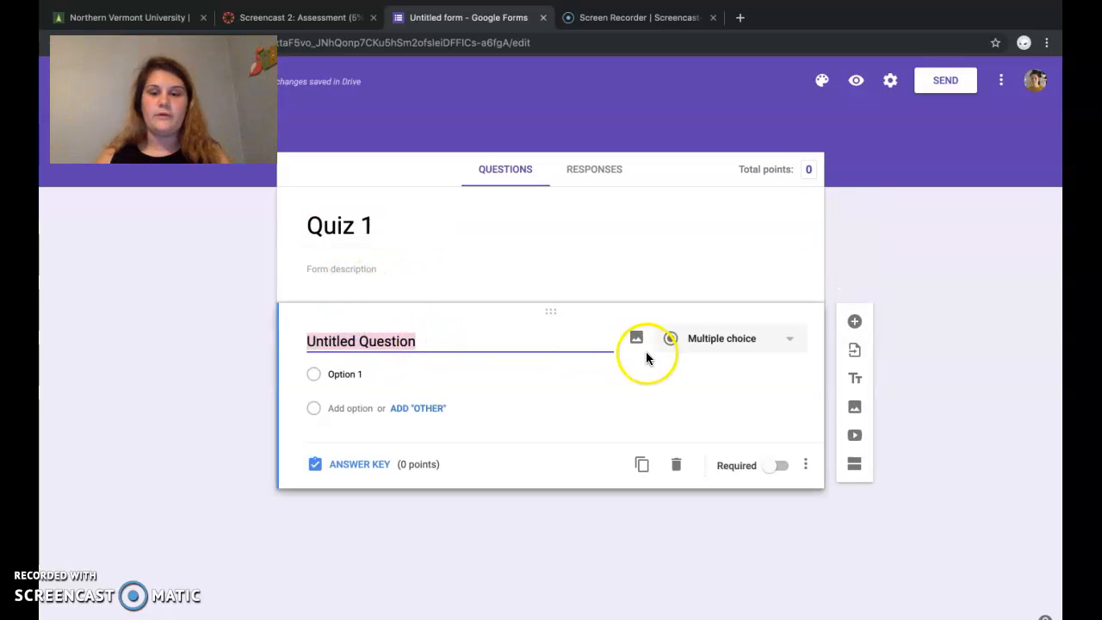
{"action": "left_click", "coordinate": [721, 341]}
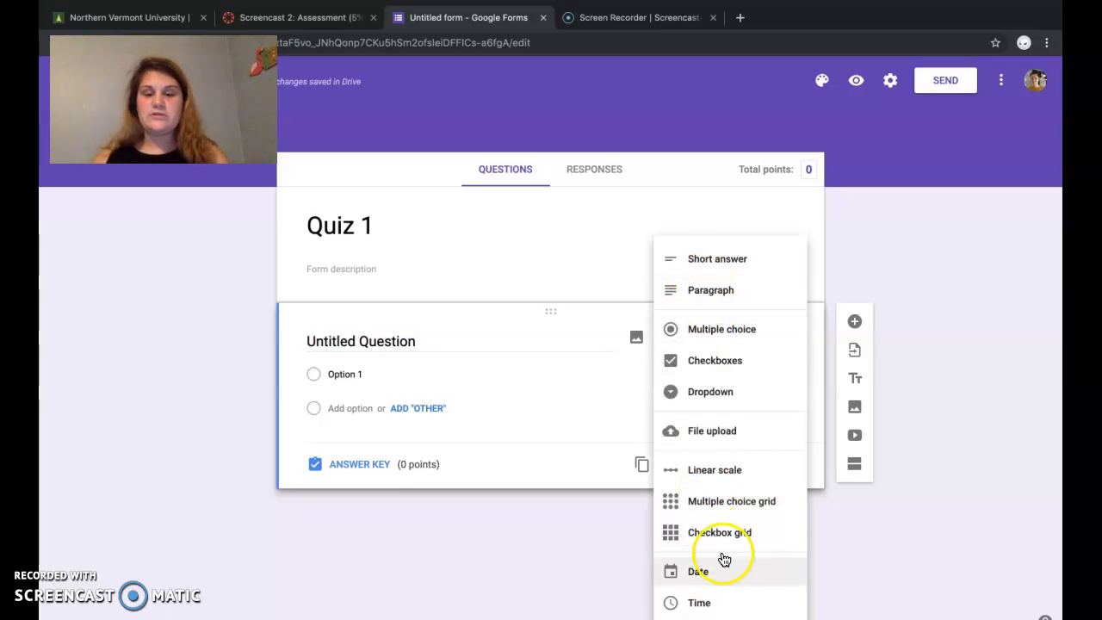
{"action": "left_click", "coordinate": [714, 360]}
{"action": "left_click", "coordinate": [713, 348]}
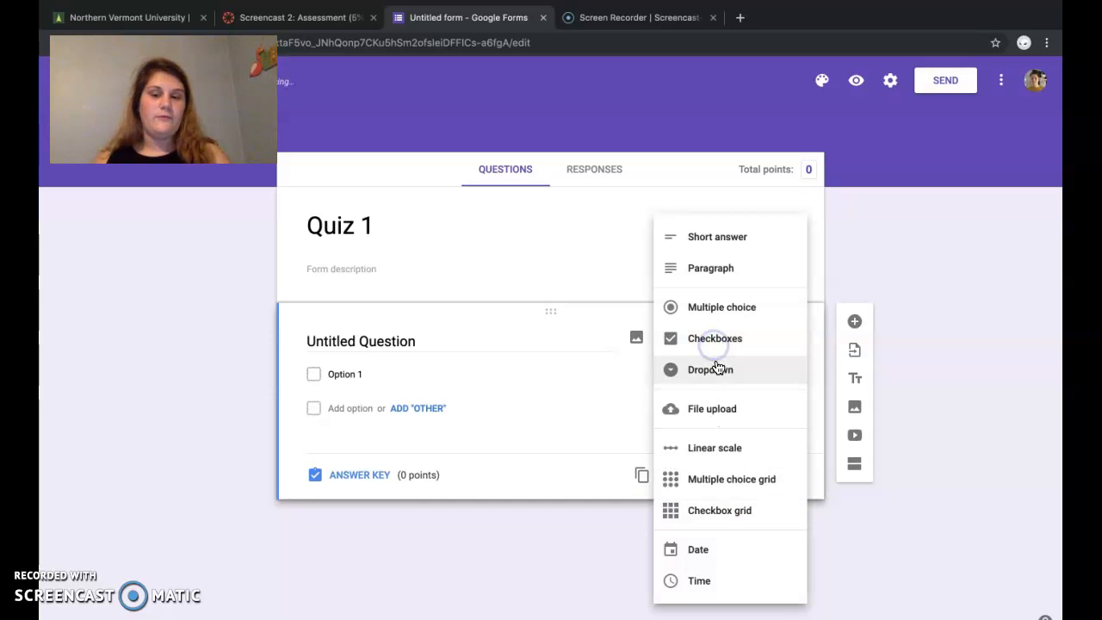
{"action": "left_click", "coordinate": [707, 310]}
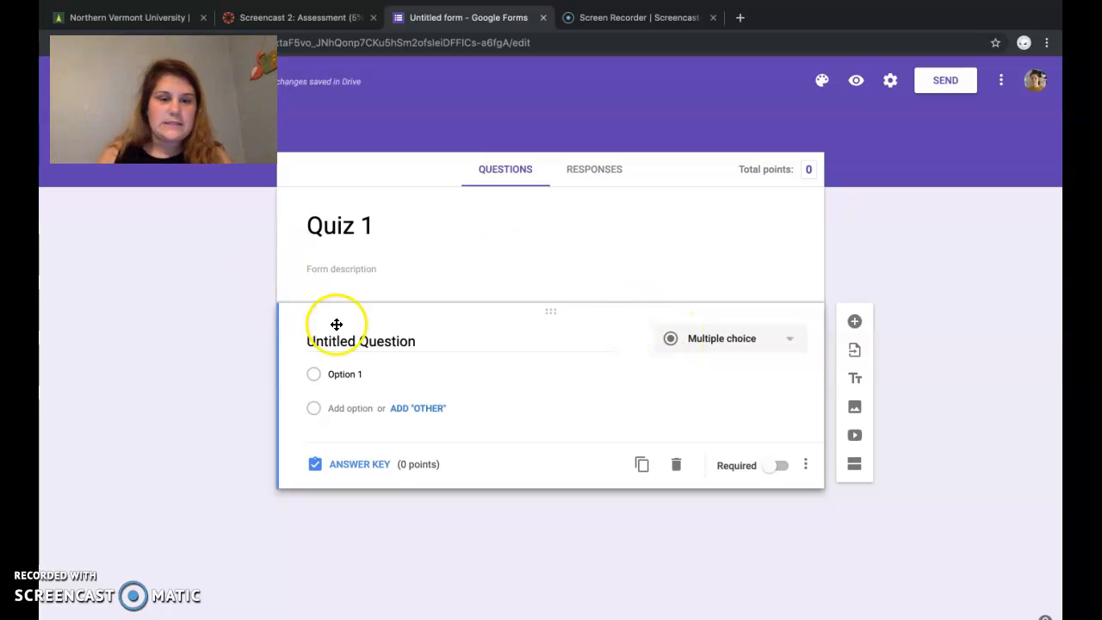
Step: Enter "What is the first color of the rainbow?" as the text of the multiple choice question
{"action": "left_click", "coordinate": [369, 339]}
{"action": "type", "text": "Wha"}
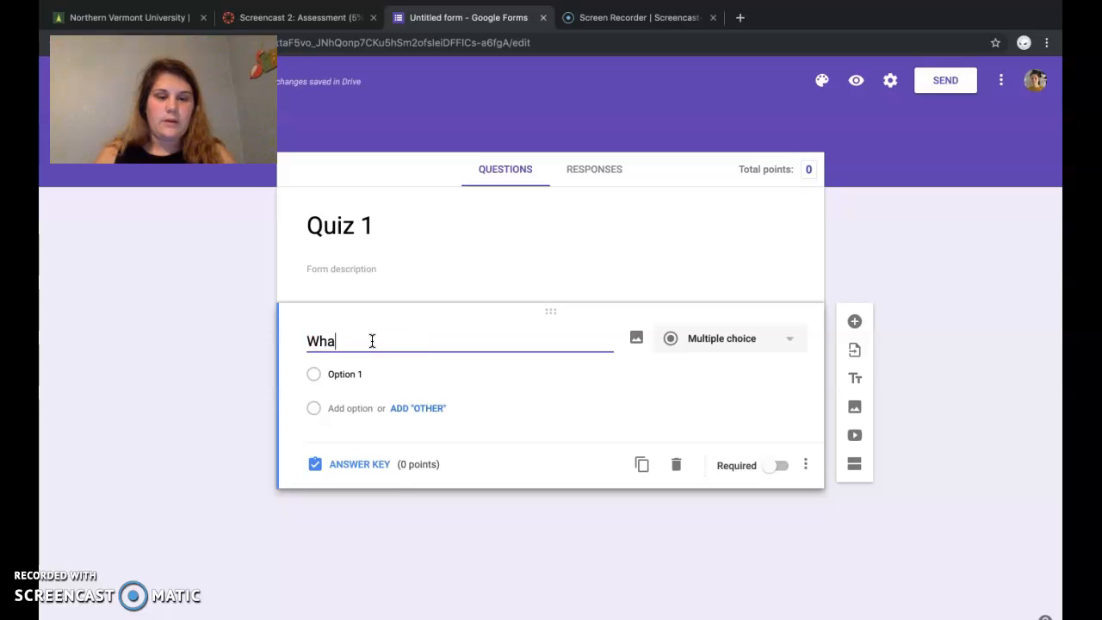
{"action": "type", "text": "t is the fir"}
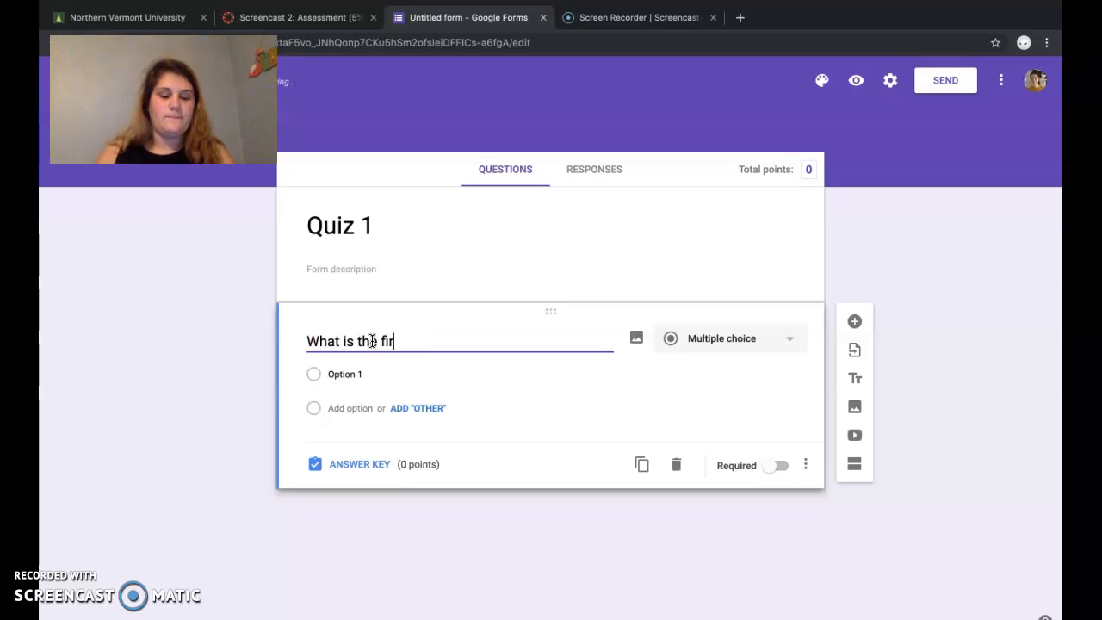
{"action": "type", "text": "st color of the rainbow?"}
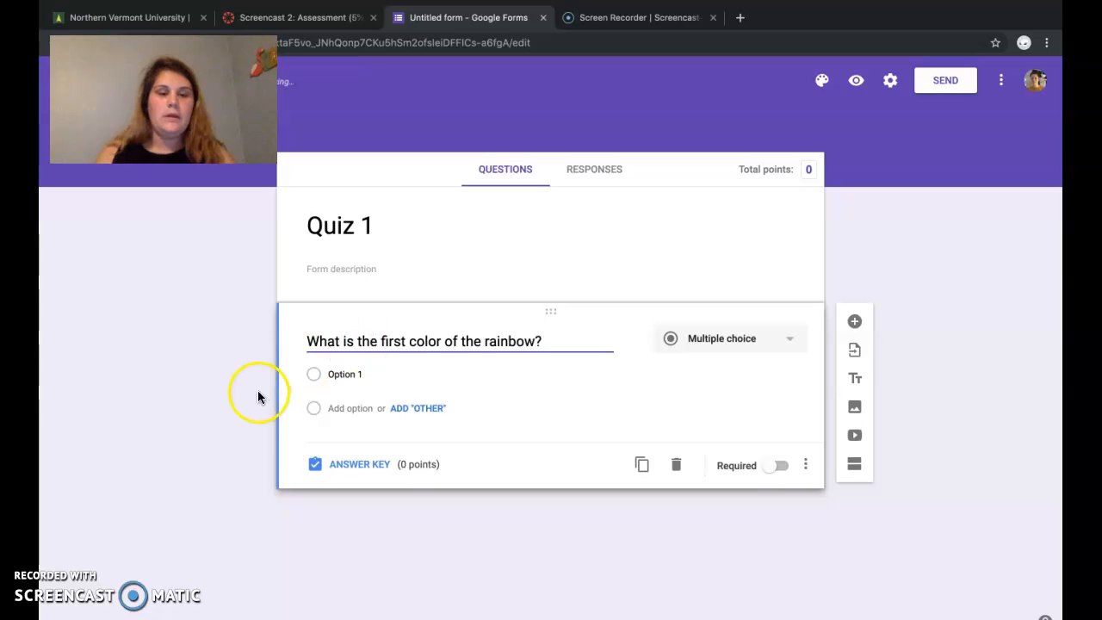
Step: Add the answer options Yellow, Violet, Red and Magenta to the first rainbow color question
{"action": "left_click", "coordinate": [334, 374]}
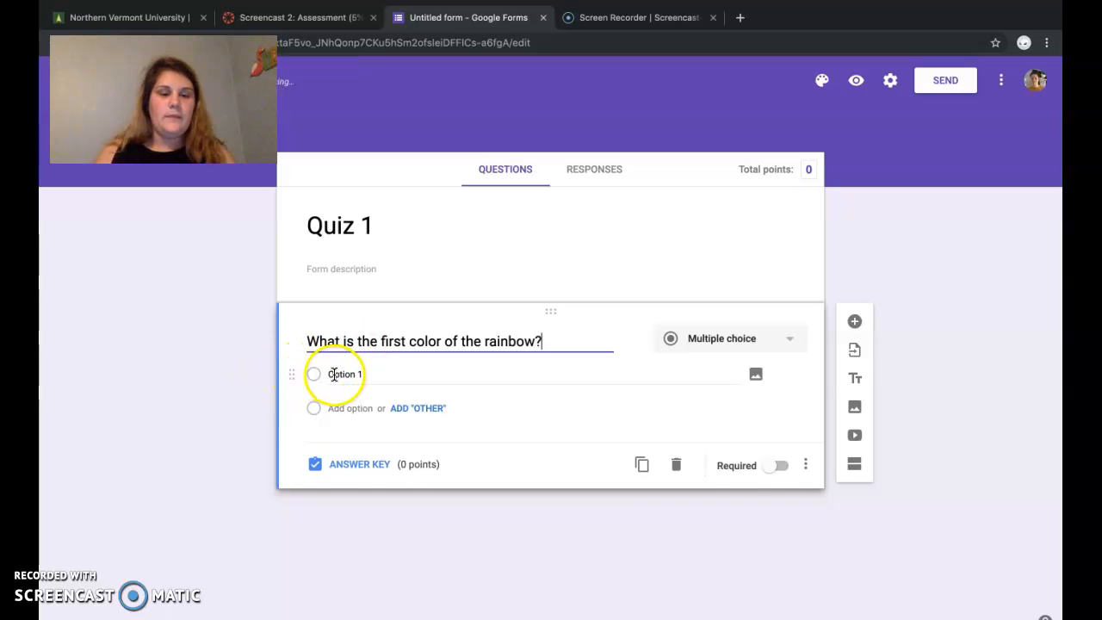
{"action": "type", "text": "Yellow"}
{"action": "key", "text": "Return"}
{"action": "type", "text": "V"}
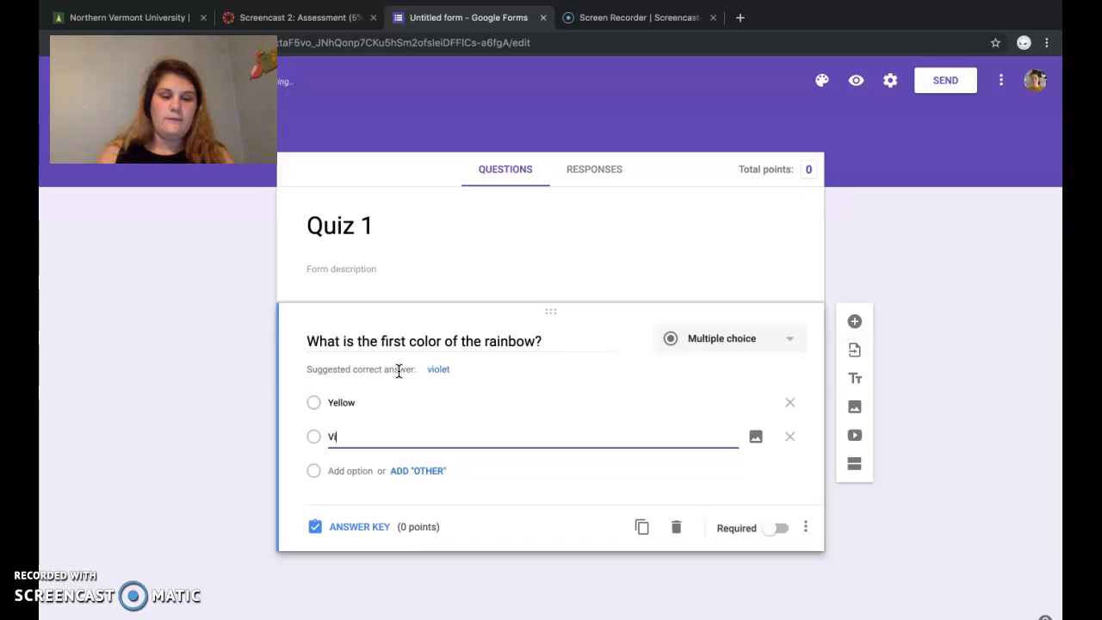
{"action": "type", "text": "iolet"}
{"action": "key", "text": "Return"}
{"action": "type", "text": "Red"}
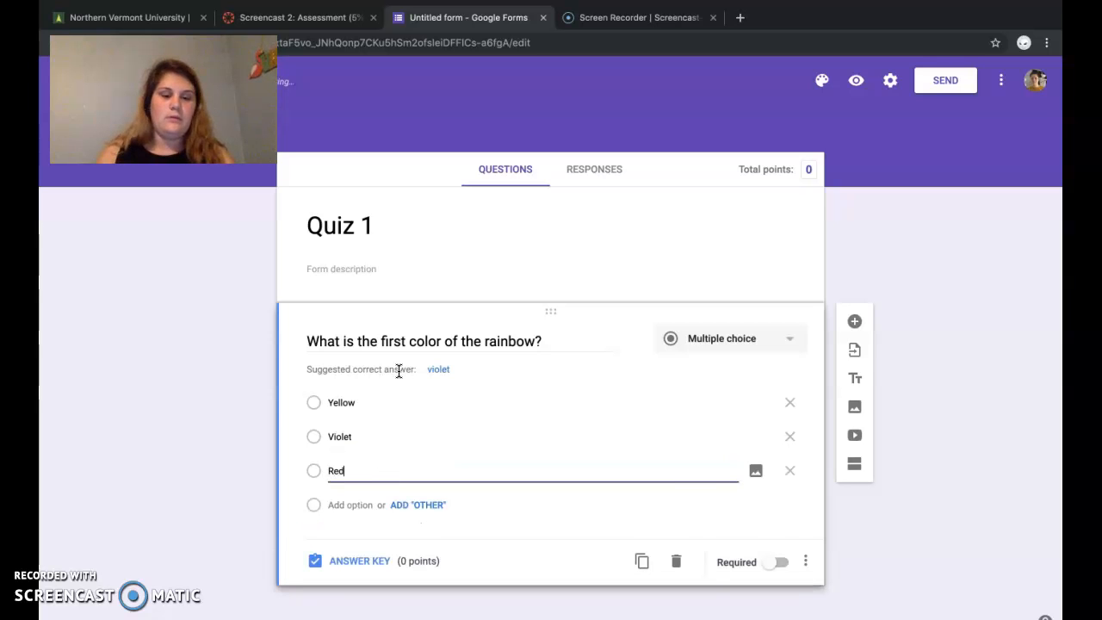
{"action": "key", "text": "Return"}
{"action": "type", "text": "Magenta"}
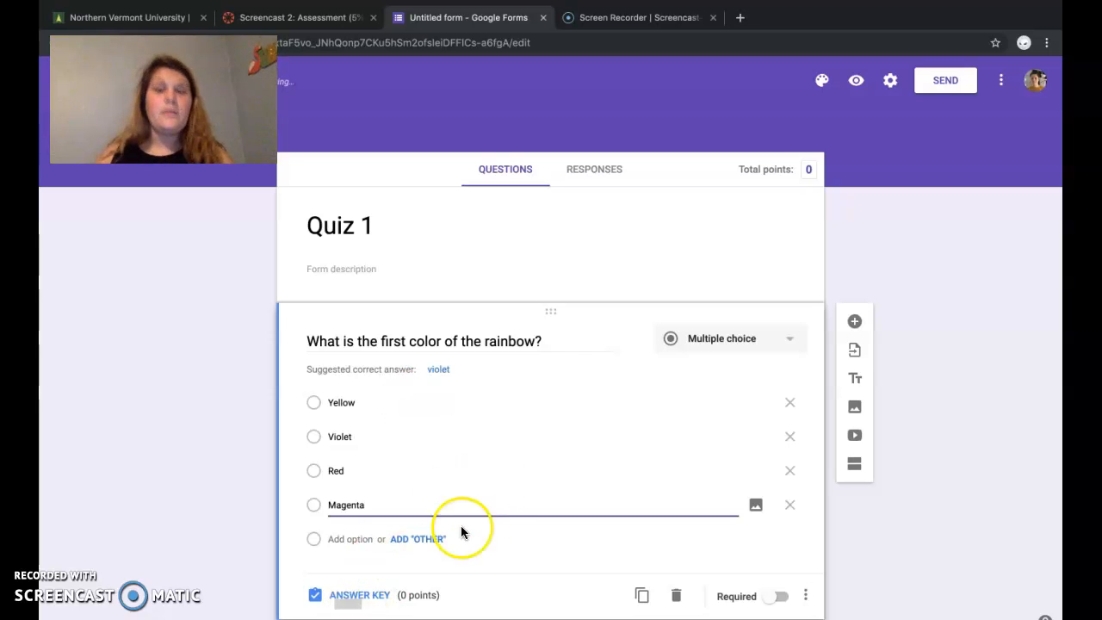
Step: Mark Red as the correct answer in the question's answer key and set its value to 2 points
{"action": "left_click", "coordinate": [348, 596]}
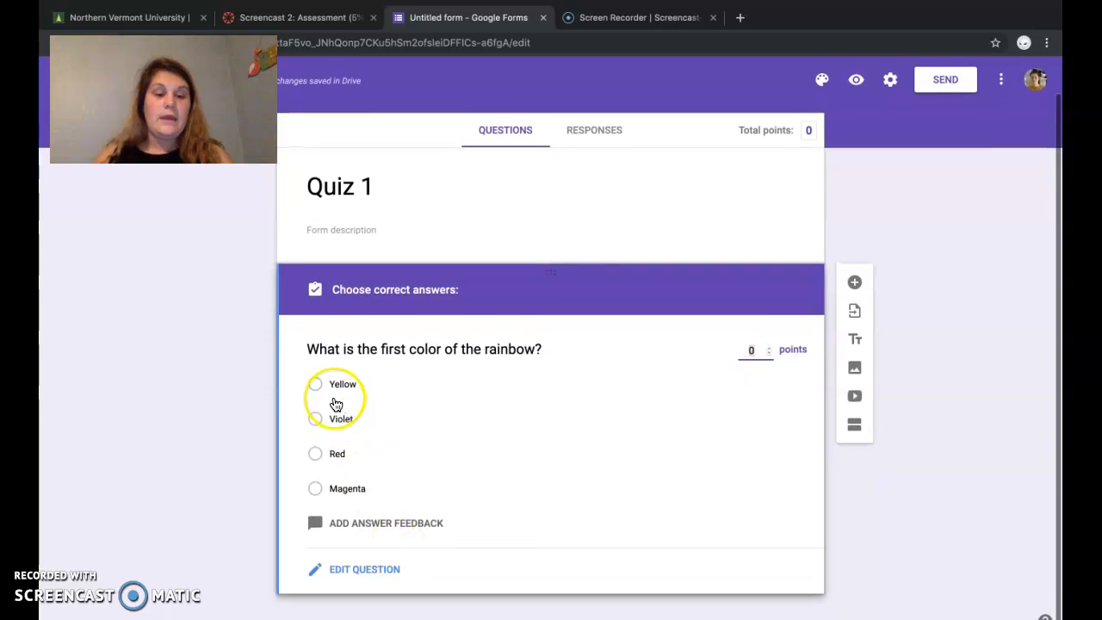
{"action": "left_click", "coordinate": [314, 458]}
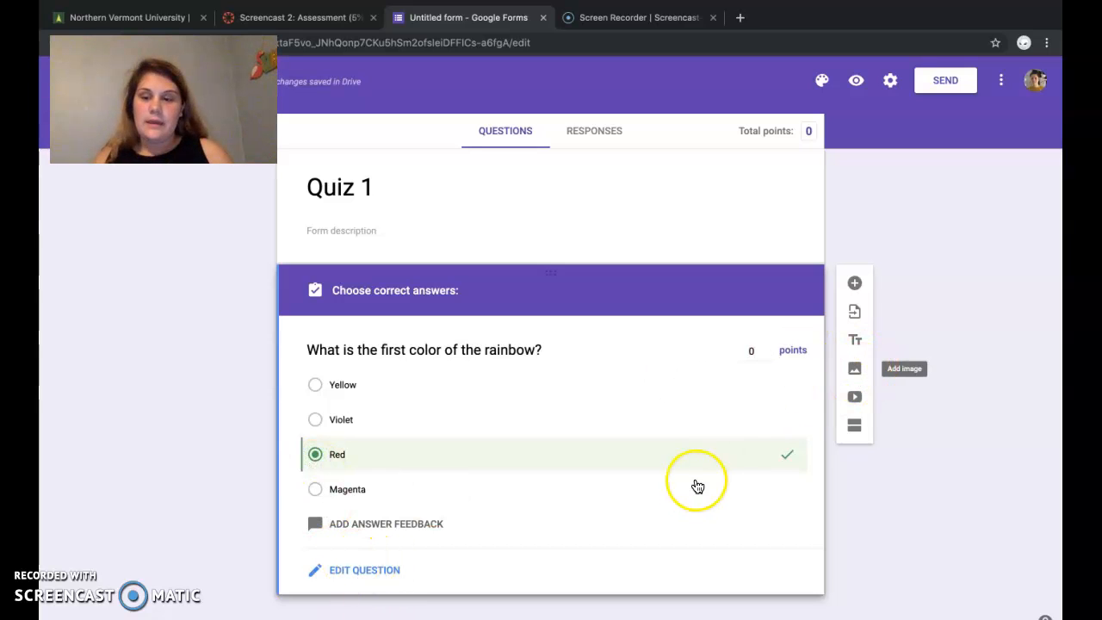
{"action": "left_click", "coordinate": [755, 352]}
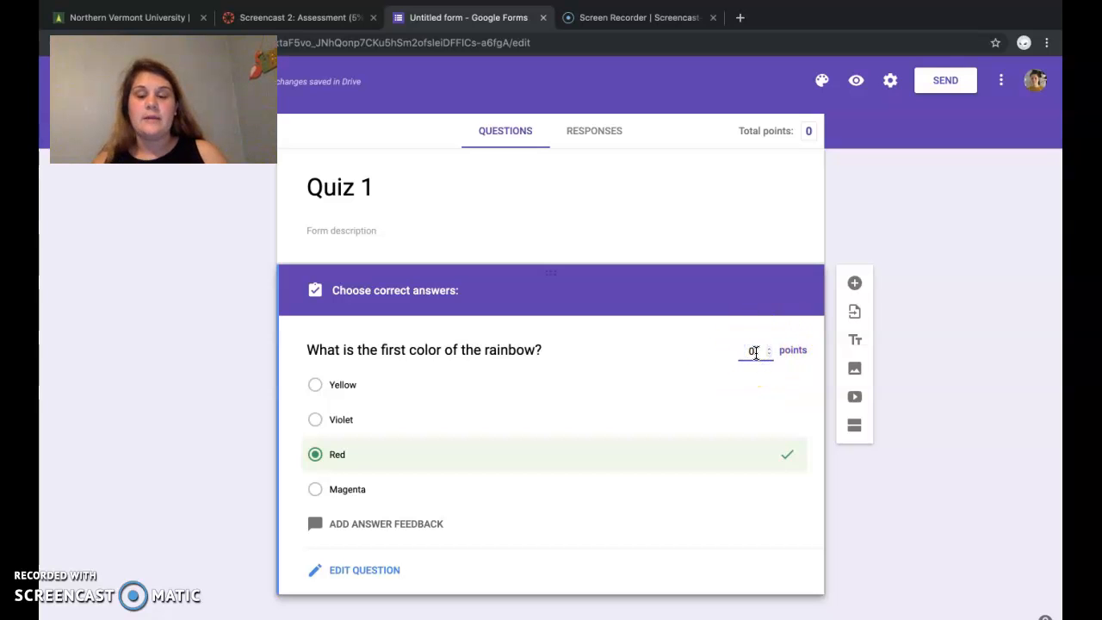
{"action": "type", "text": "2"}
Step: Try raising the question's point value in single increments and lower it back to 2
{"action": "left_click", "coordinate": [773, 346]}
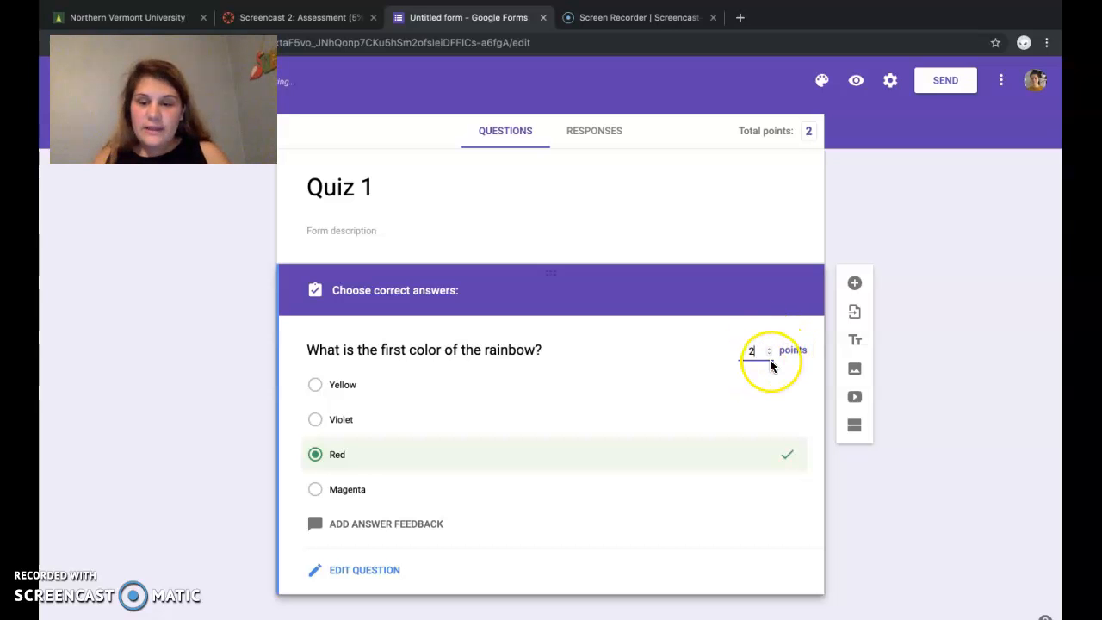
{"action": "scroll", "coordinate": [771, 366], "scroll_direction": "up", "scroll_amount": 5}
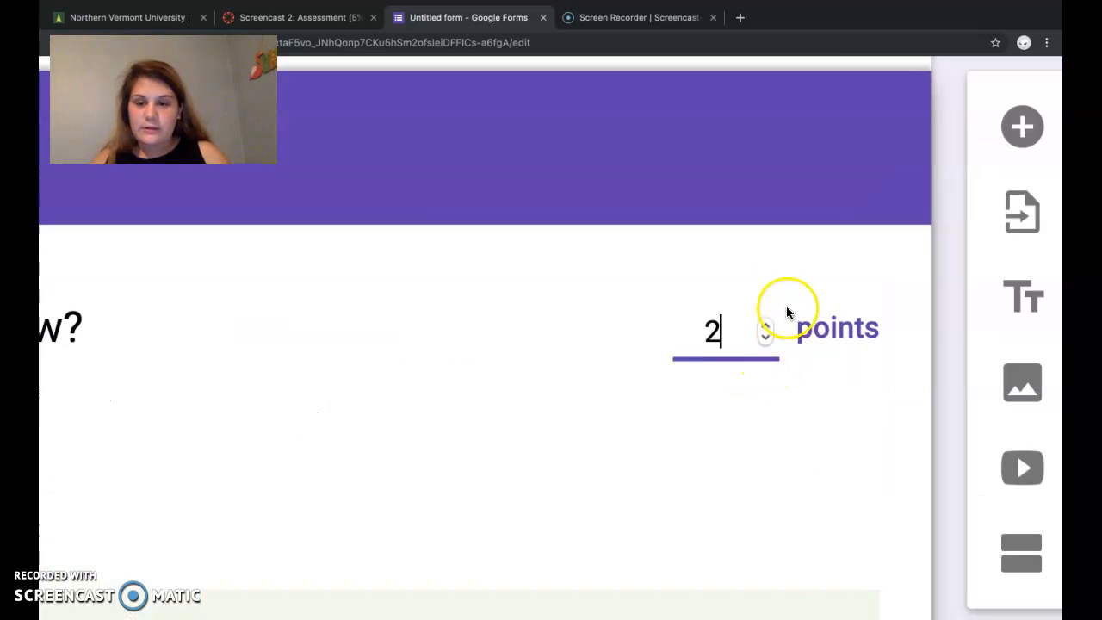
{"action": "left_click", "coordinate": [766, 326]}
{"action": "left_click", "coordinate": [764, 327]}
{"action": "left_click", "coordinate": [764, 327]}
{"action": "left_click", "coordinate": [764, 327]}
{"action": "left_click", "coordinate": [768, 337]}
{"action": "left_click", "coordinate": [768, 337]}
{"action": "left_click", "coordinate": [768, 337]}
{"action": "left_click", "coordinate": [768, 337]}
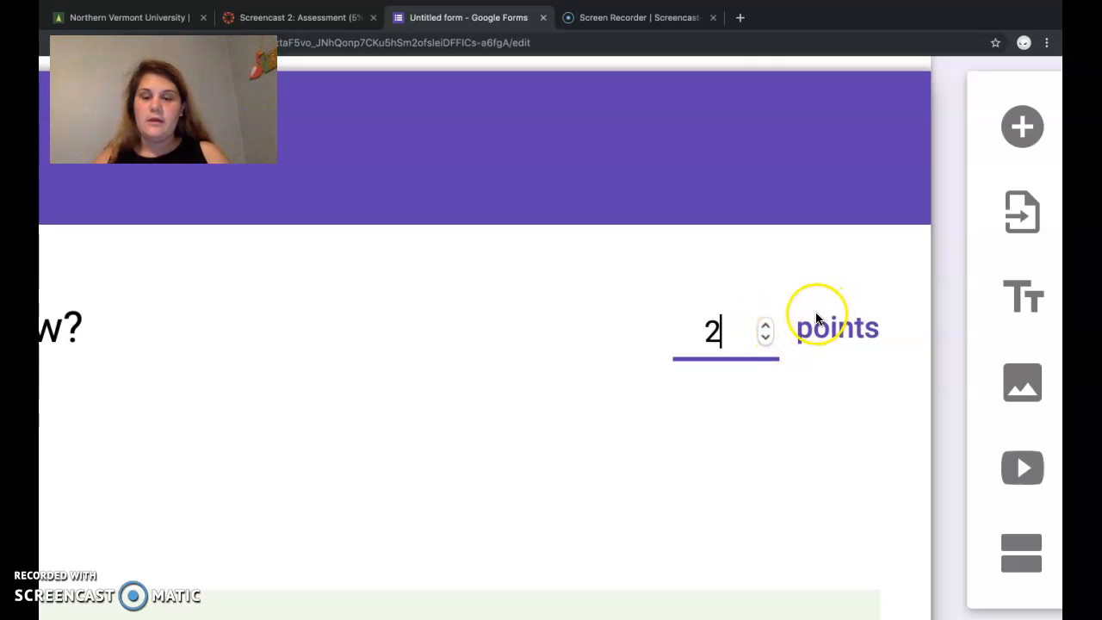
{"action": "key", "text": "F4"}
{"action": "left_click", "coordinate": [664, 315]}
{"action": "left_click", "coordinate": [713, 336]}
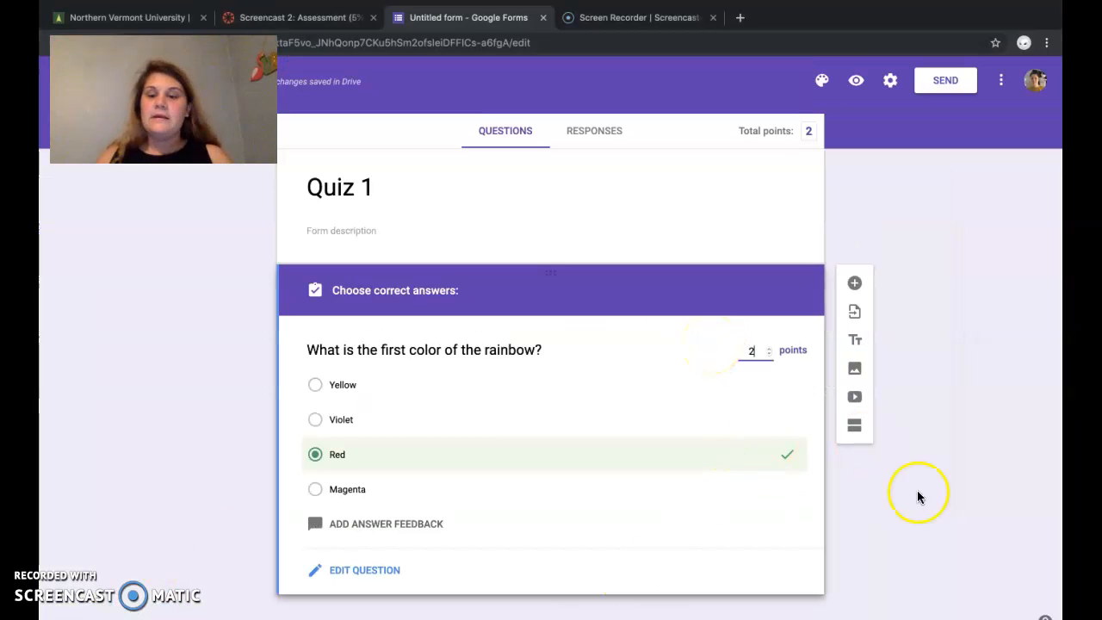
Step: Add a second question below the rainbow color question and set its type to Short answer
{"action": "left_click", "coordinate": [858, 283]}
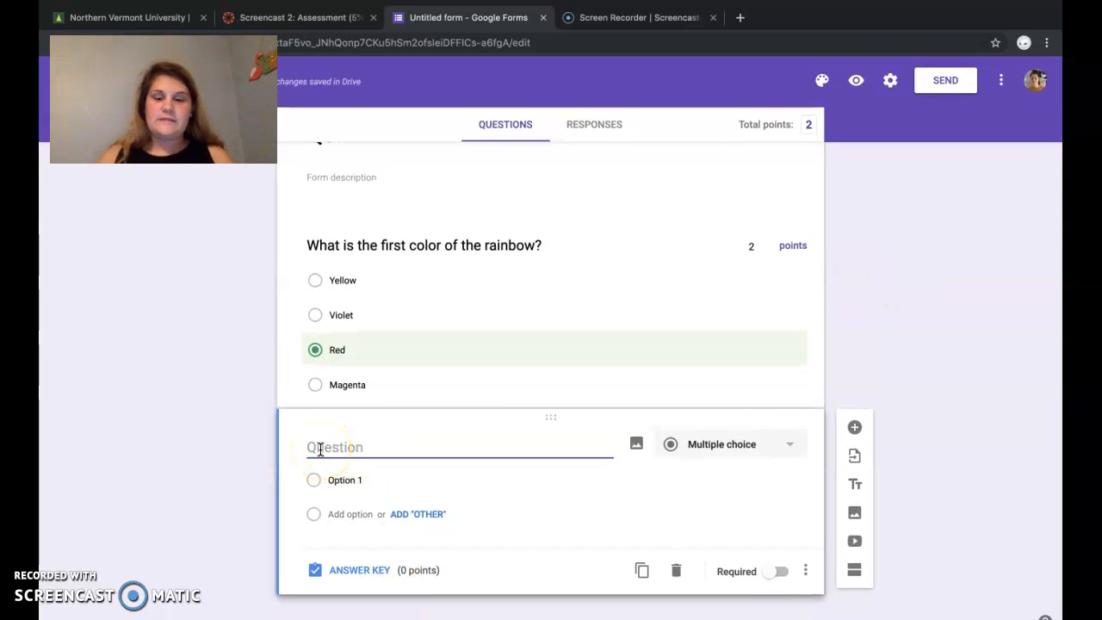
{"action": "left_click", "coordinate": [754, 441]}
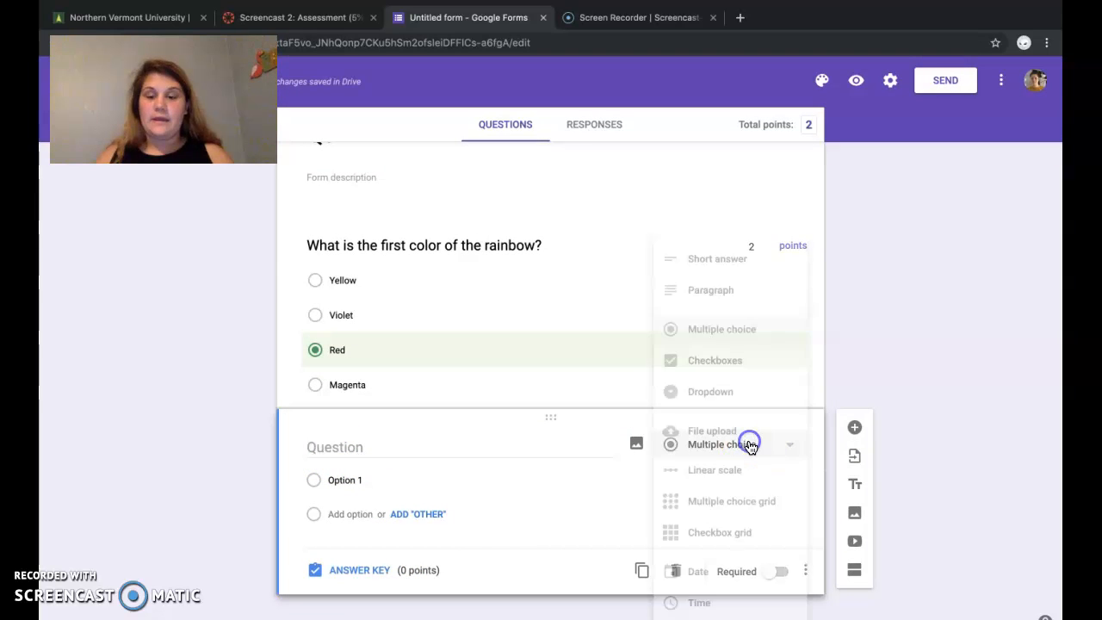
{"action": "left_click", "coordinate": [743, 271]}
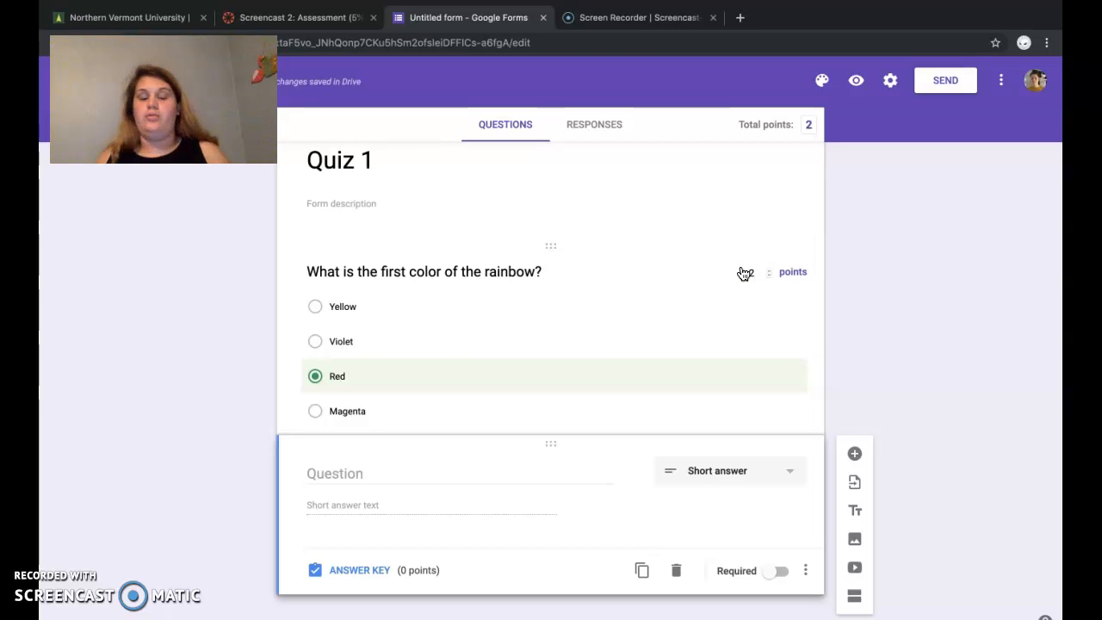
Step: Enter "What is the acronym that helps us remember the colors of the rainbow?" as the short answer question's text
{"action": "left_click", "coordinate": [336, 479]}
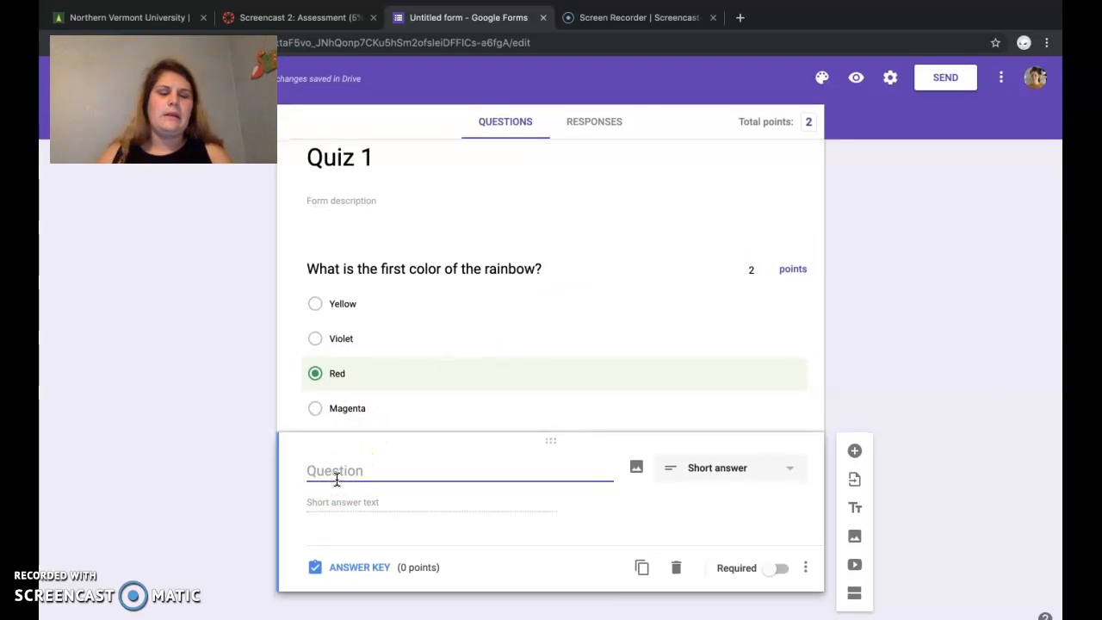
{"action": "type", "text": "What is the a"}
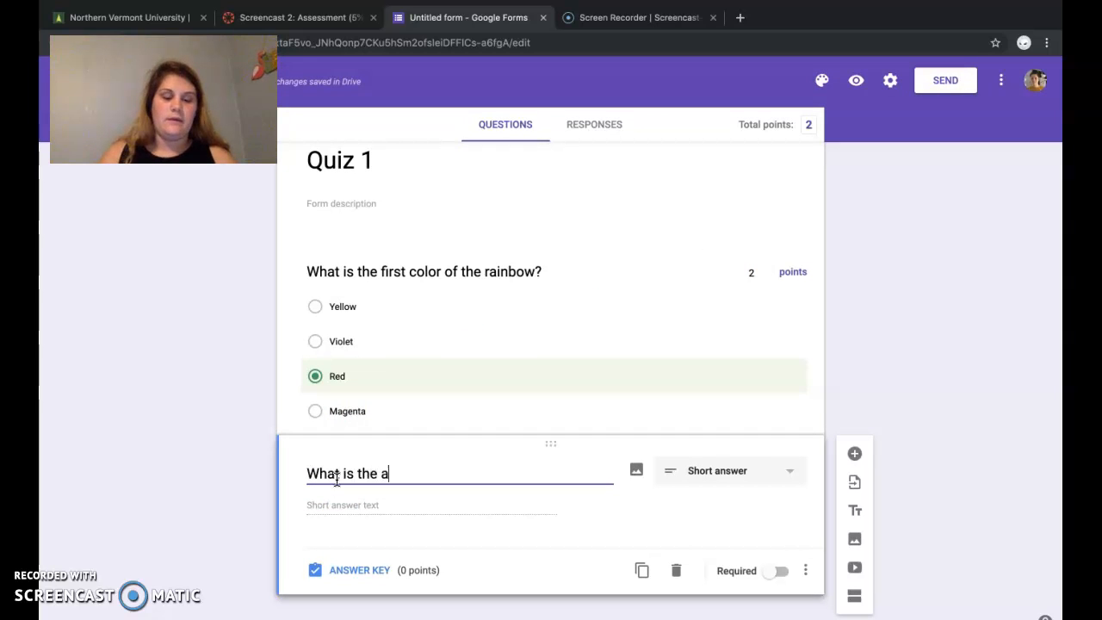
{"action": "type", "text": "crontm"}
{"action": "key", "text": "BackSpace"}
{"action": "key", "text": "BackSpace"}
{"action": "key", "text": "BackSpace"}
{"action": "type", "text": "ym t"}
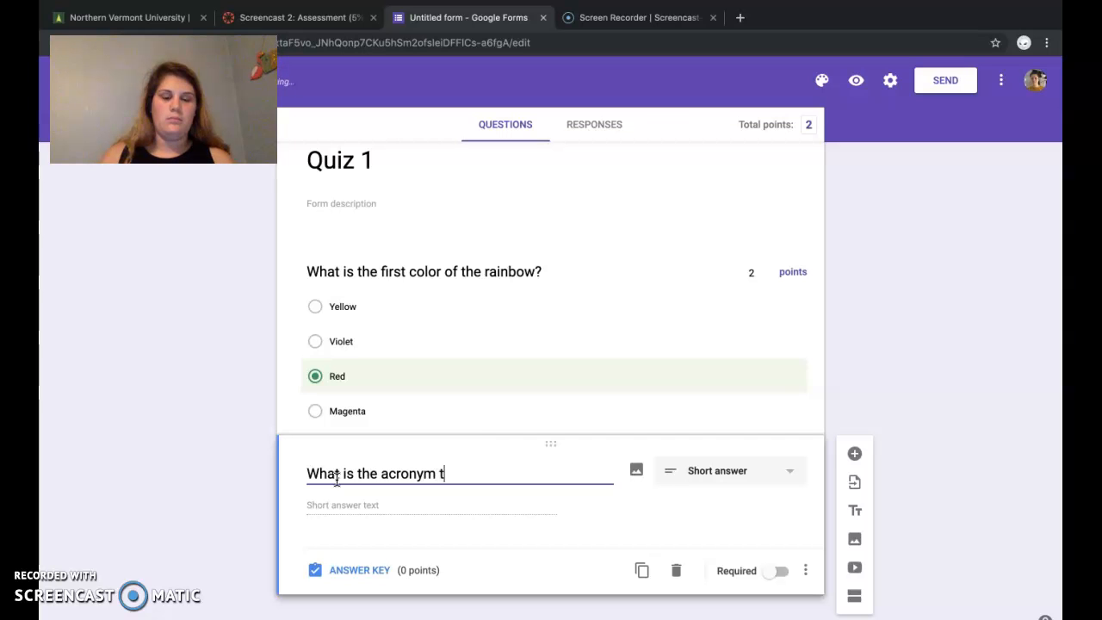
{"action": "type", "text": "hat helps us remember the"}
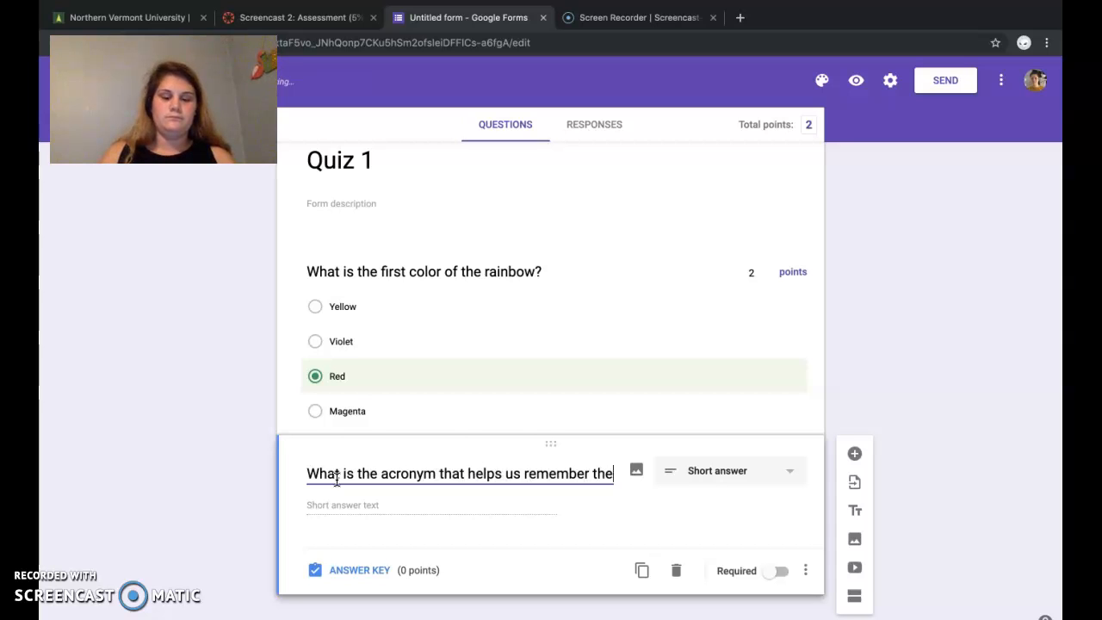
{"action": "type", "text": " colors of the rainbow?"}
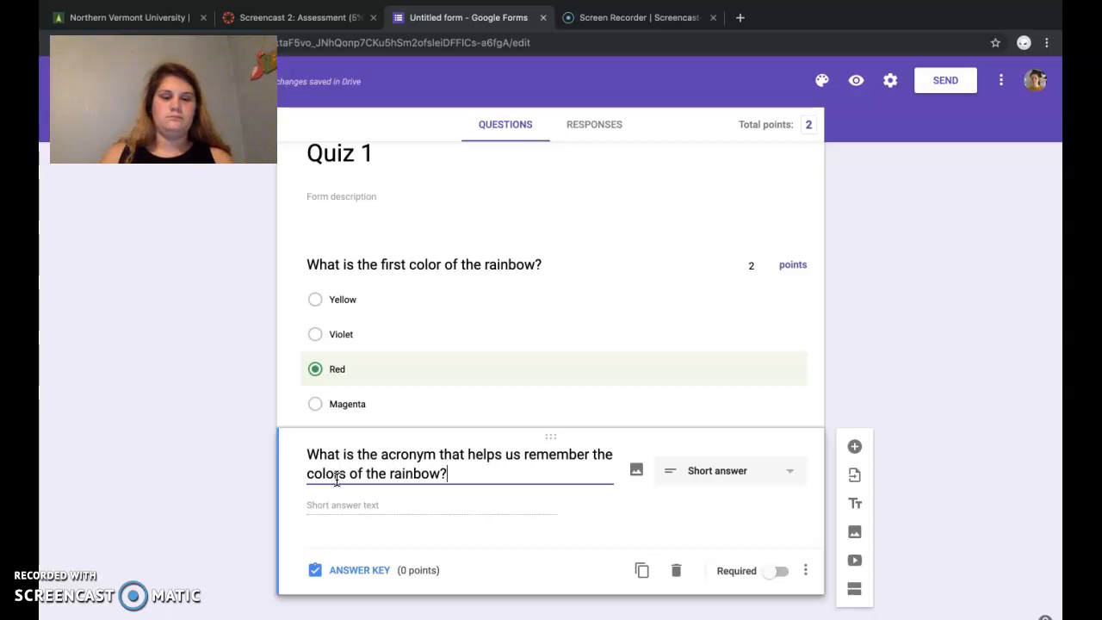
Step: Open the acronym question's answer key and add "ROY G. BIV" as a correct answer
{"action": "left_click", "coordinate": [357, 504]}
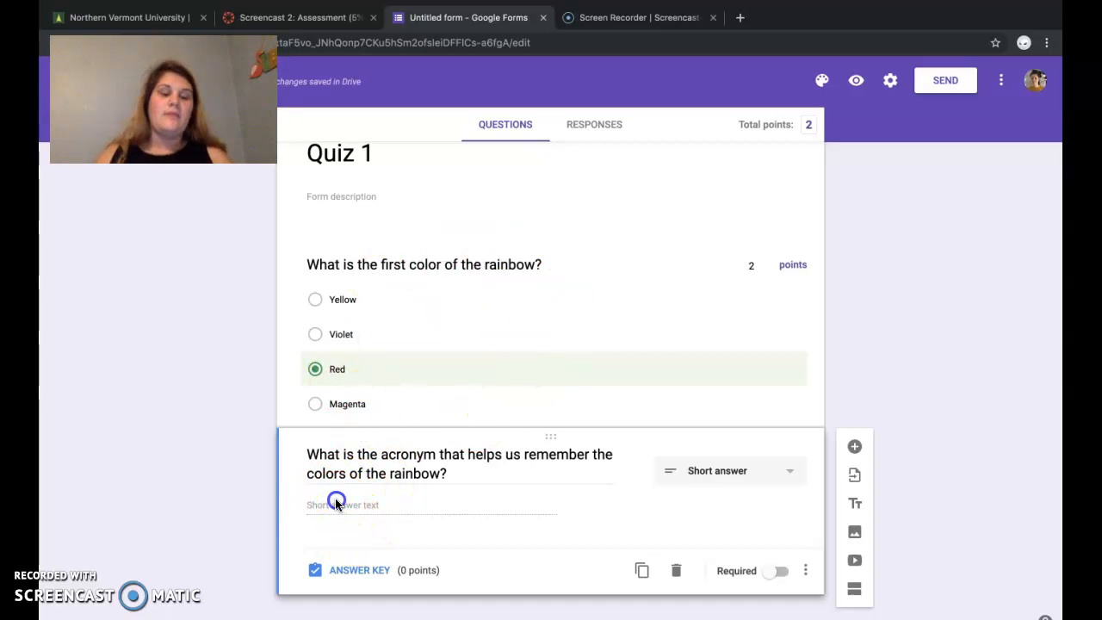
{"action": "left_click", "coordinate": [340, 570]}
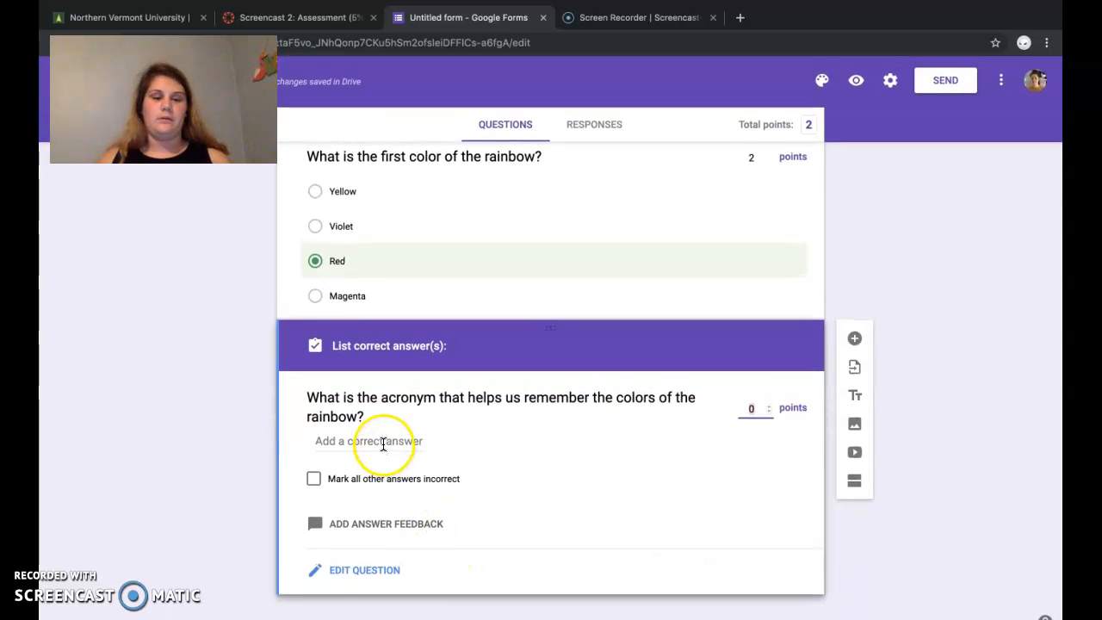
{"action": "left_click", "coordinate": [383, 443]}
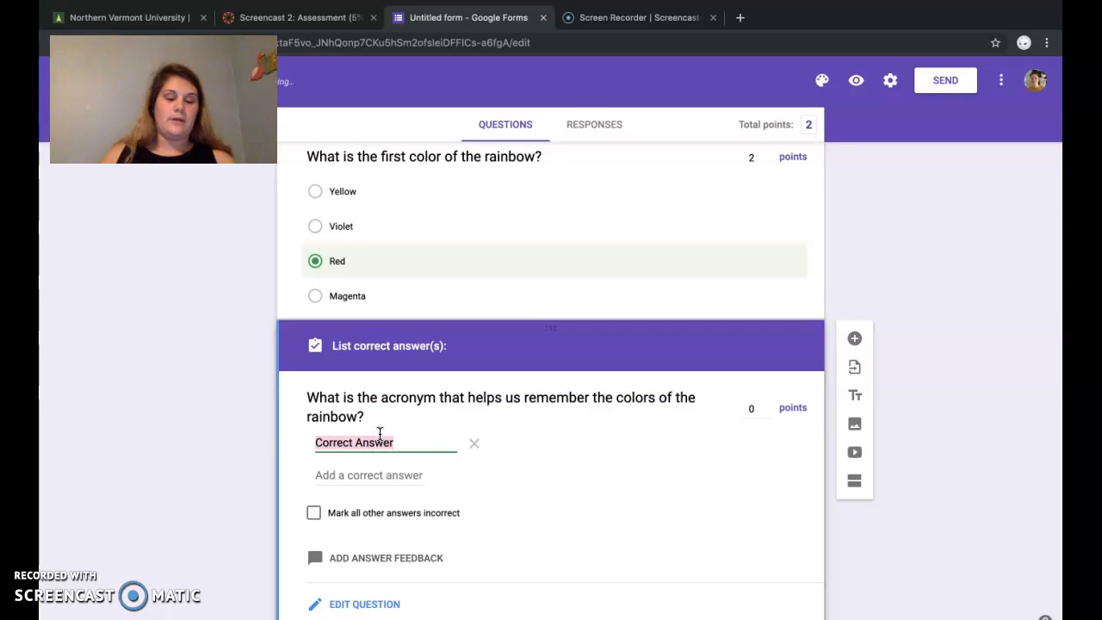
{"action": "type", "text": "ROY "}
{"action": "type", "text": "G>"}
{"action": "type", "text": " BIV"}
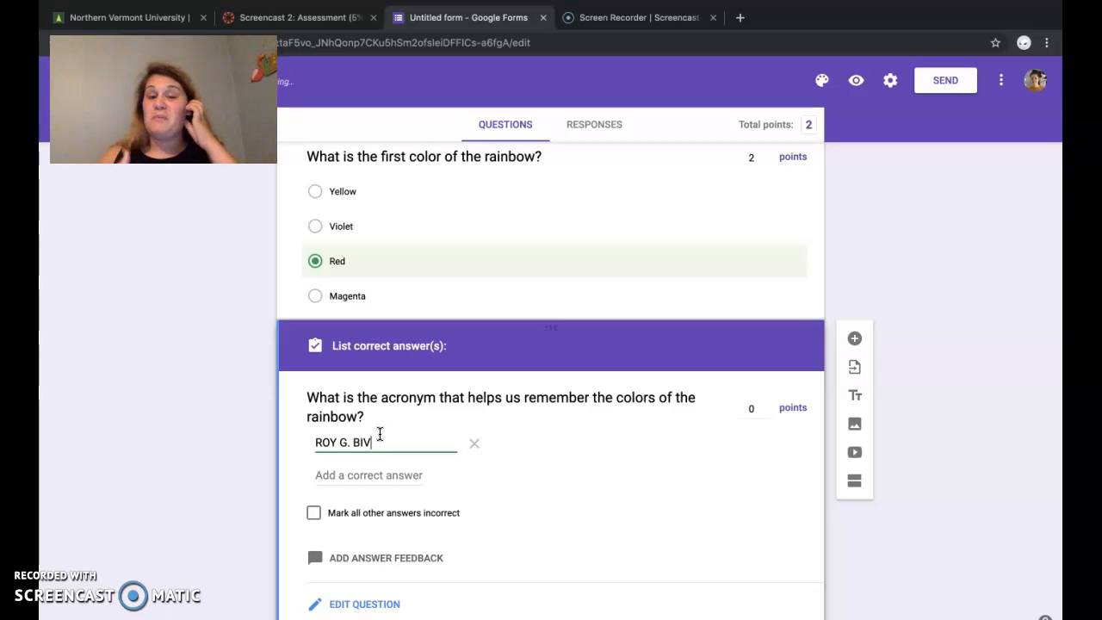
Step: Add "roy g biv.", "roy g biv" and "roygbiv" as further correct answers to the acronym question
{"action": "key", "text": "Return"}
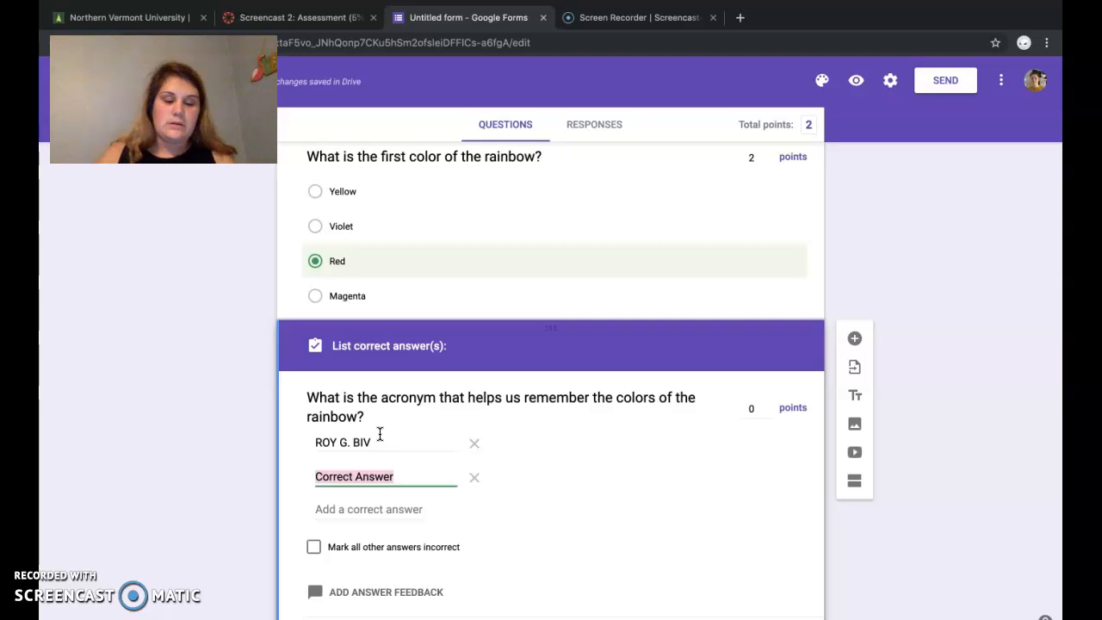
{"action": "type", "text": "roy g"}
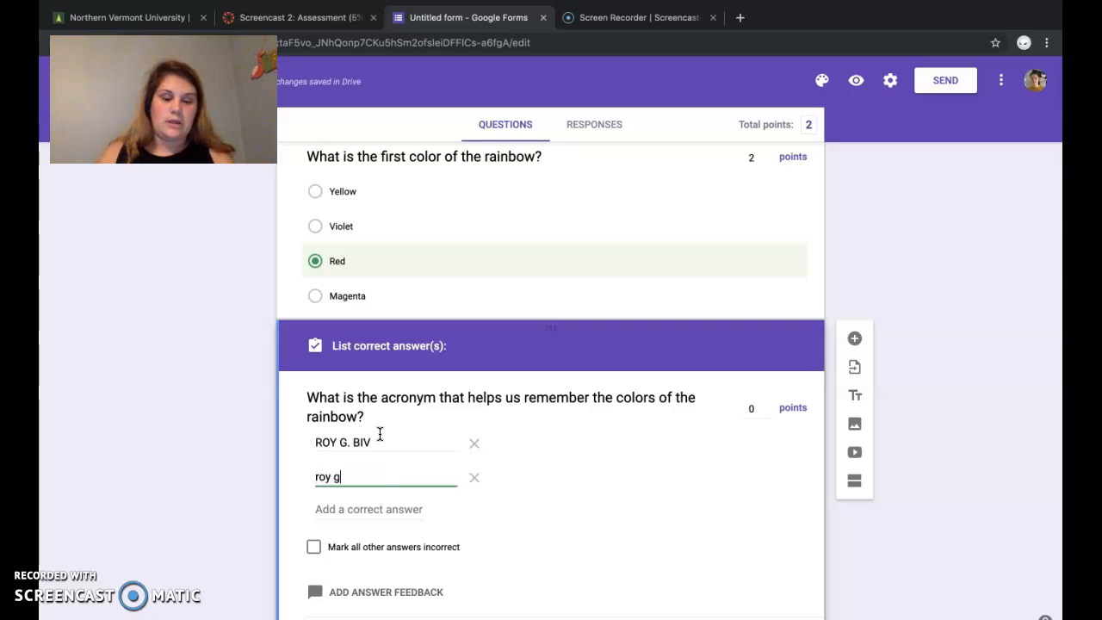
{"action": "type", "text": " biv."}
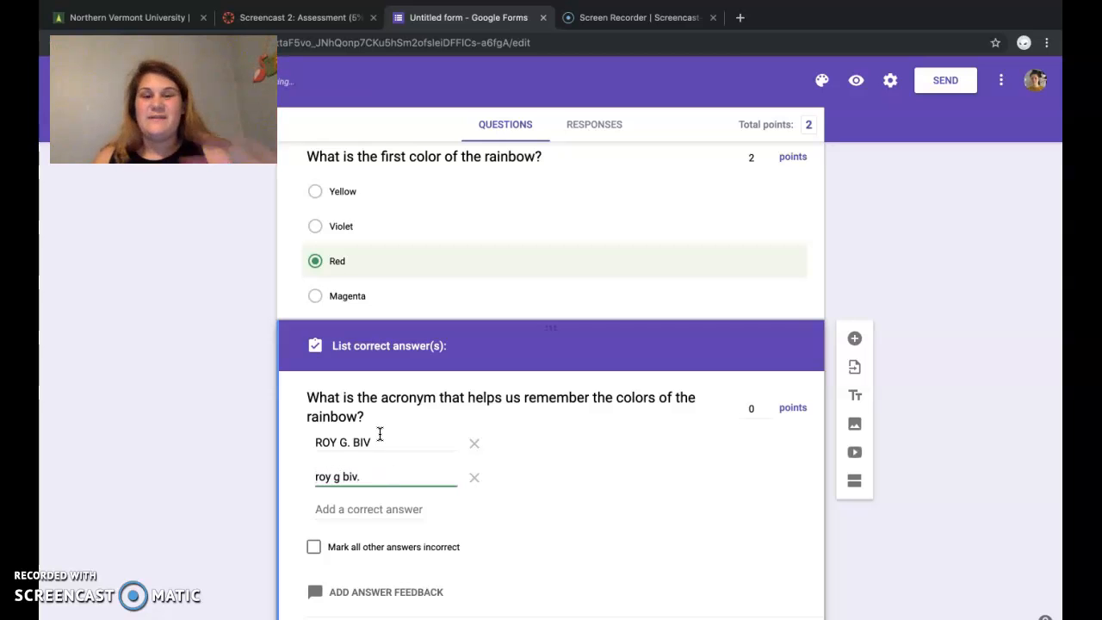
{"action": "key", "text": "Return"}
{"action": "type", "text": "roy g biv"}
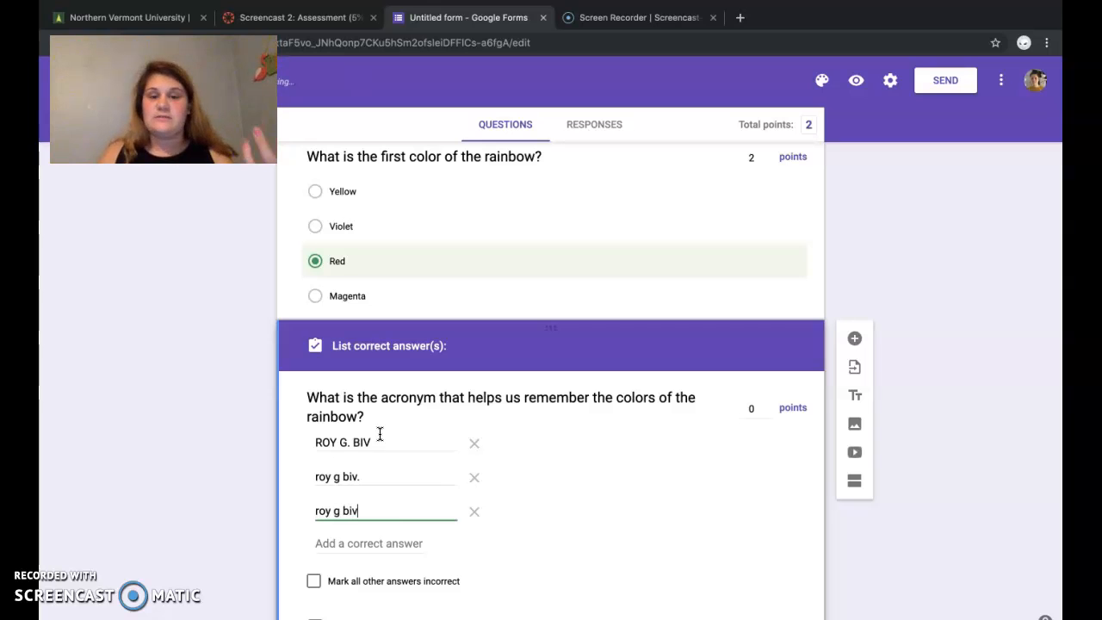
{"action": "key", "text": "Return"}
{"action": "type", "text": "roygbiv"}
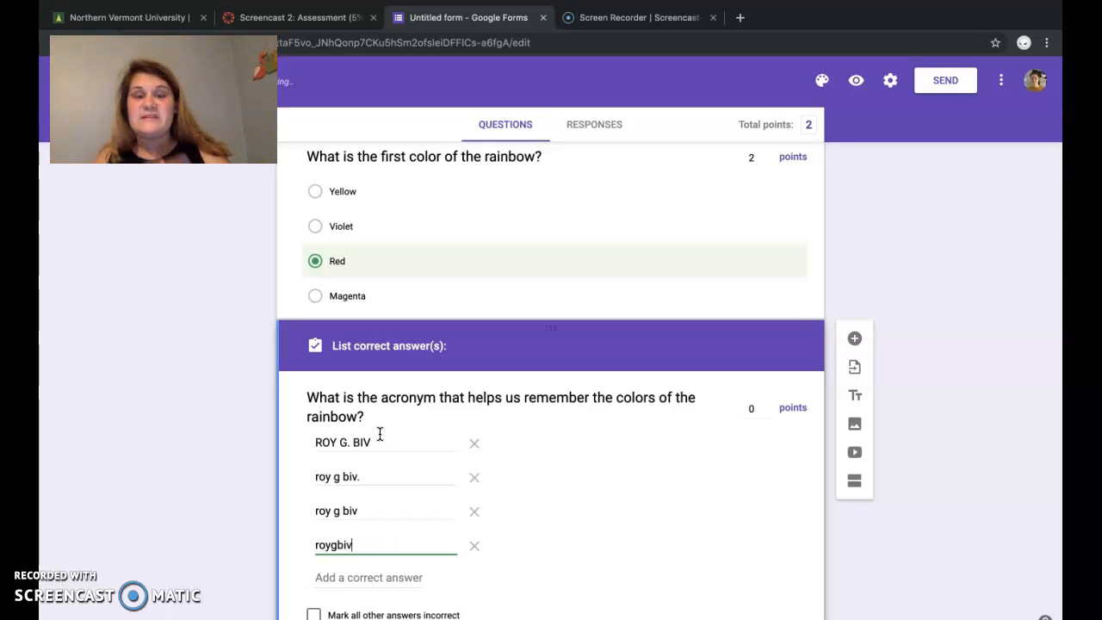
Step: Mark all other answers to the acronym question incorrect and set its value to 4 points
{"action": "scroll", "coordinate": [570, 526], "scroll_direction": "down", "scroll_amount": 2}
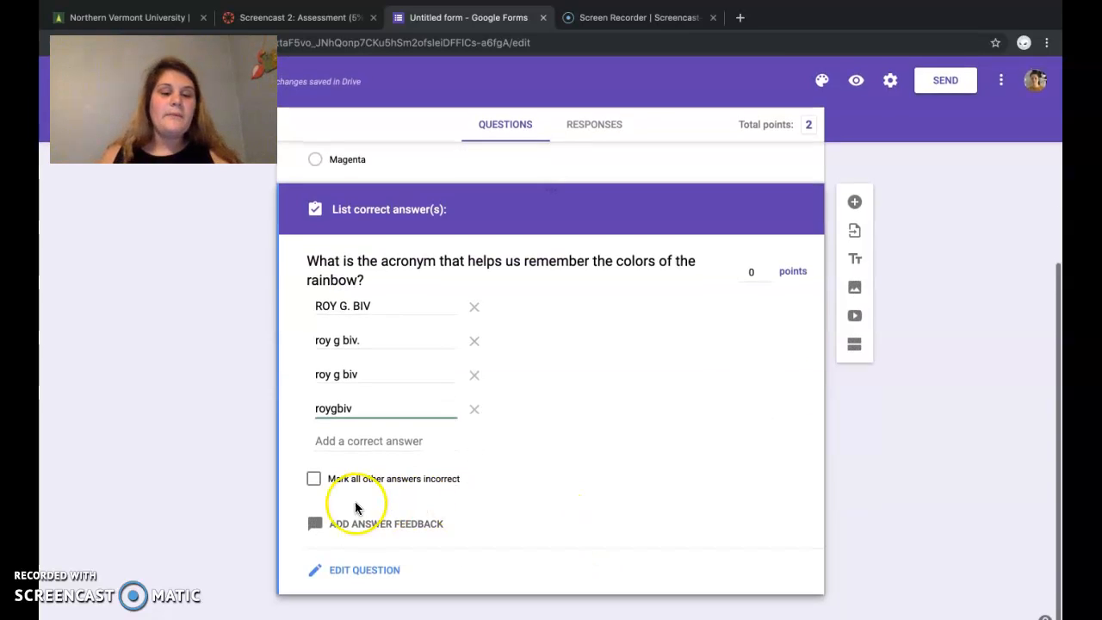
{"action": "left_click", "coordinate": [315, 482]}
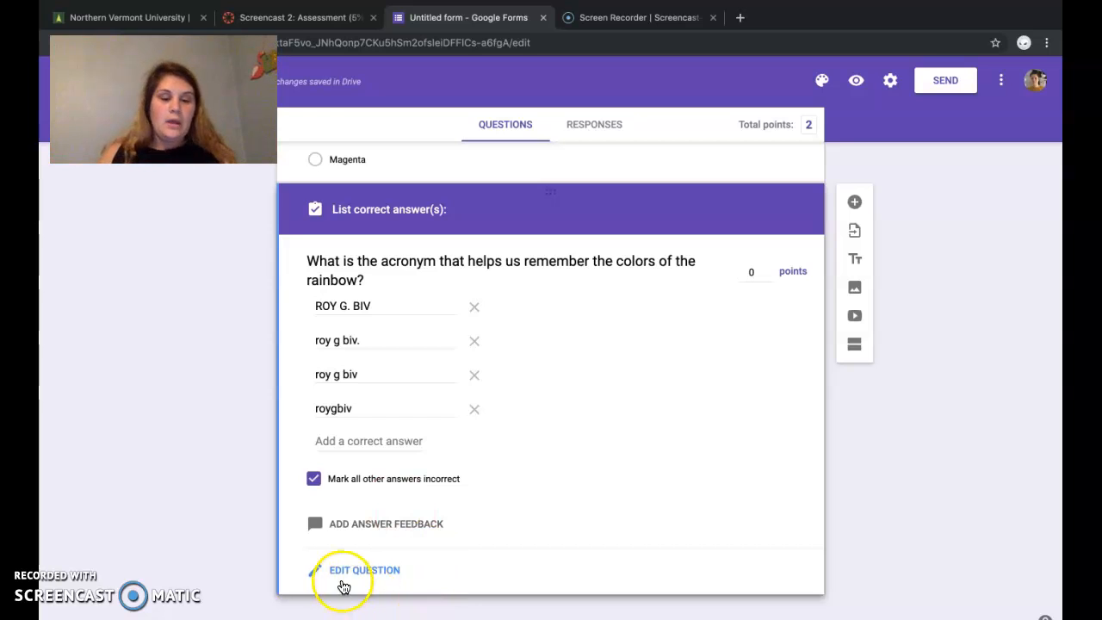
{"action": "left_click", "coordinate": [756, 274]}
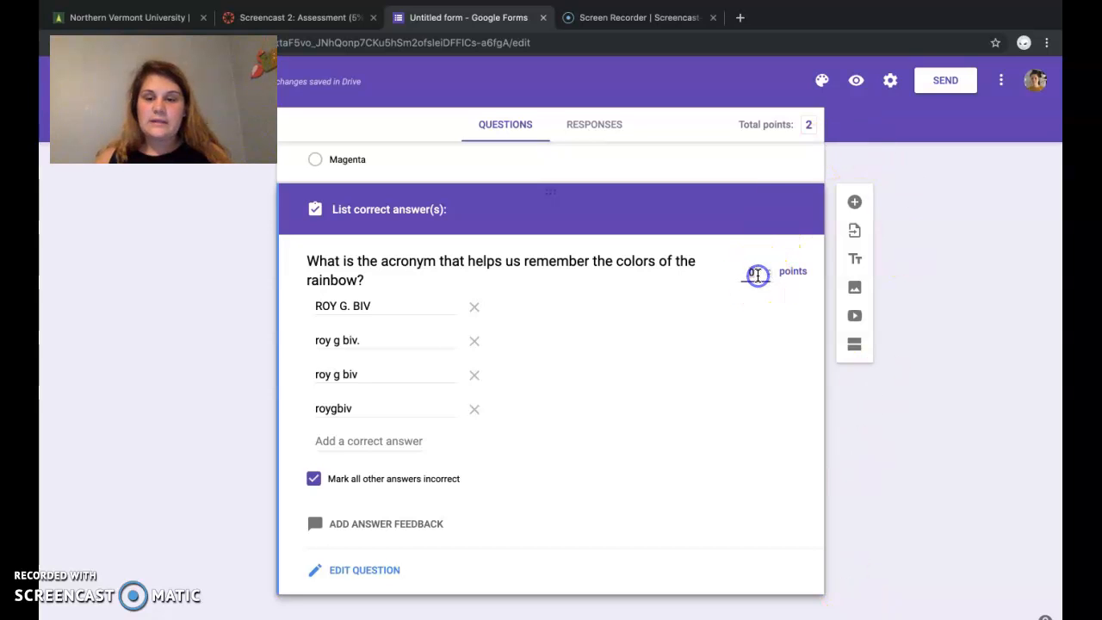
{"action": "key", "text": "BackSpace"}
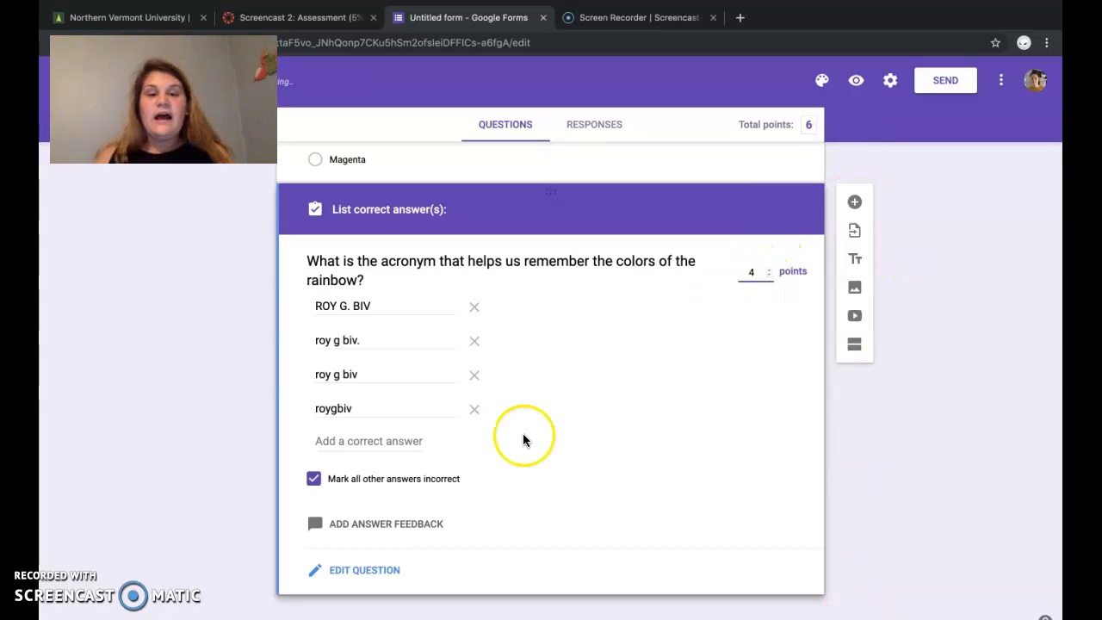
{"action": "scroll", "coordinate": [622, 325], "scroll_direction": "up", "scroll_amount": 4}
{"action": "scroll", "coordinate": [622, 332], "scroll_direction": "down", "scroll_amount": 4}
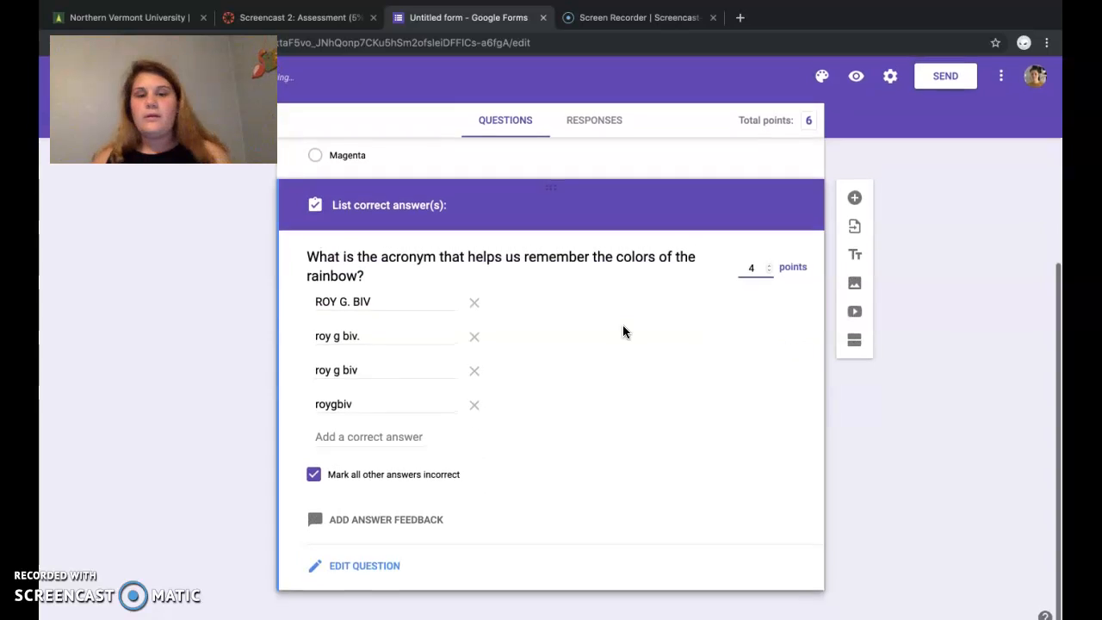
Step: Enable collecting email addresses in the form's general settings and save them
{"action": "scroll", "coordinate": [622, 325], "scroll_direction": "up", "scroll_amount": 4}
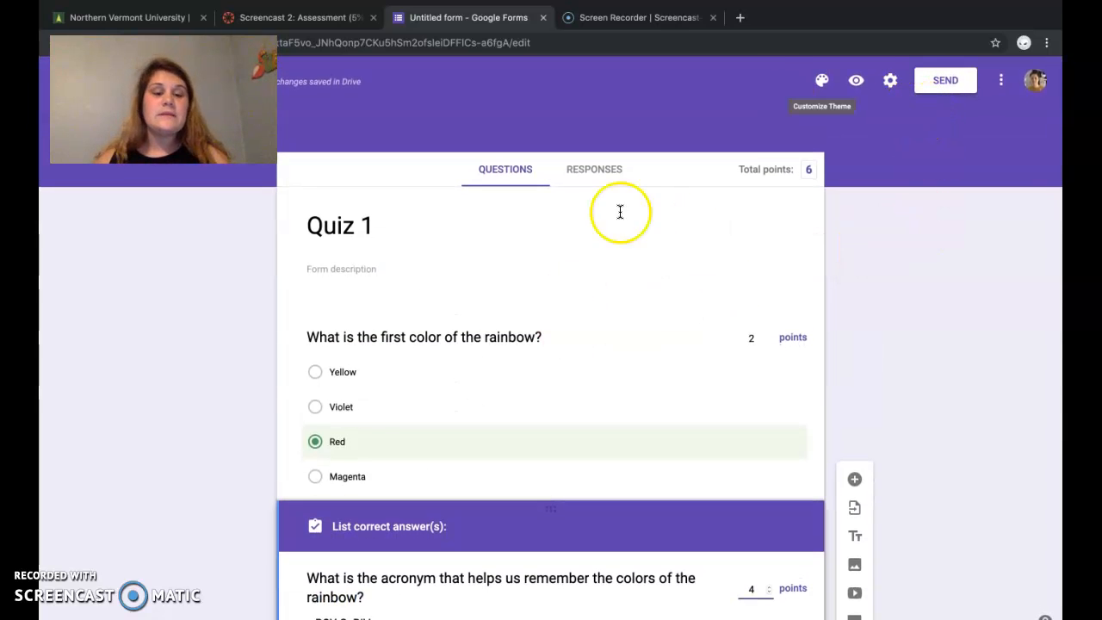
{"action": "left_click", "coordinate": [891, 81]}
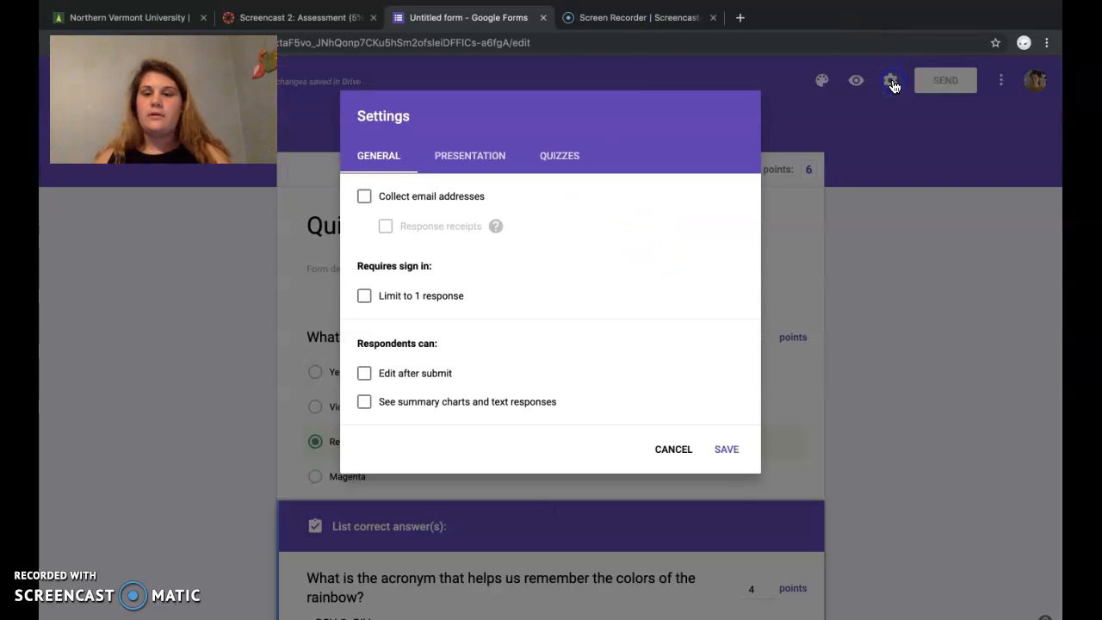
{"action": "left_click", "coordinate": [364, 200]}
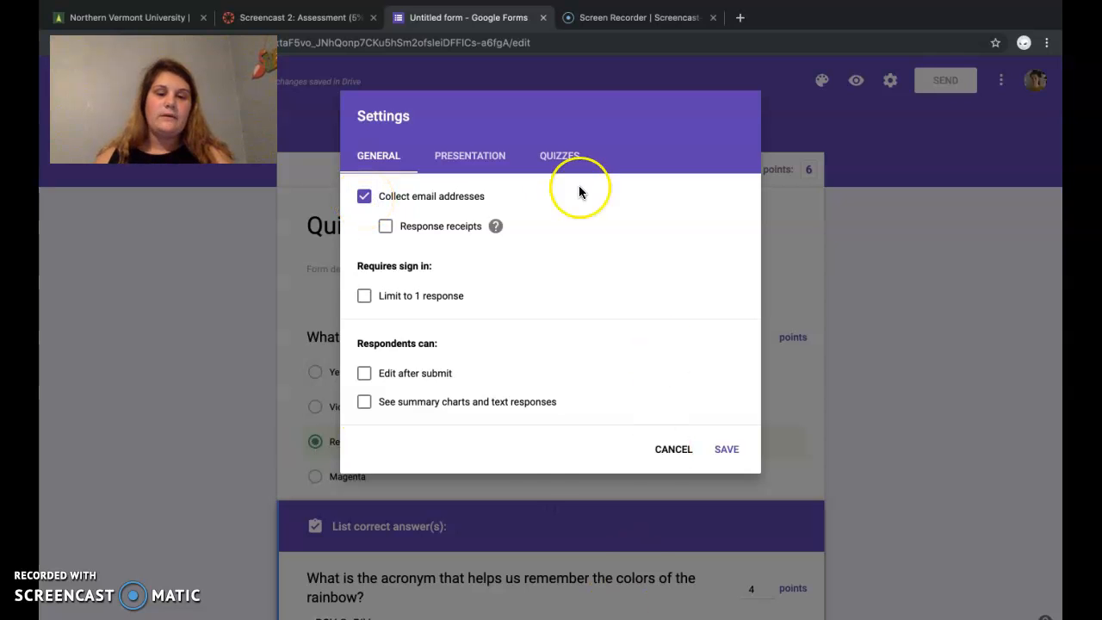
{"action": "left_click", "coordinate": [728, 450]}
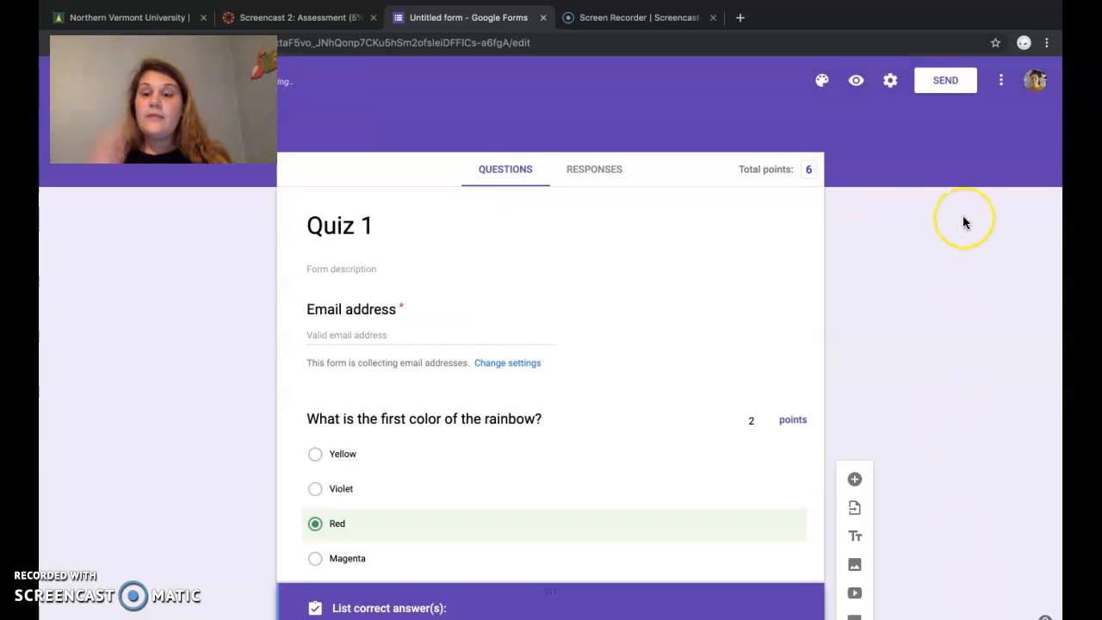
Step: Preview the quiz as a respondent and fill in the required email address with a saved entry
{"action": "left_click", "coordinate": [856, 80]}
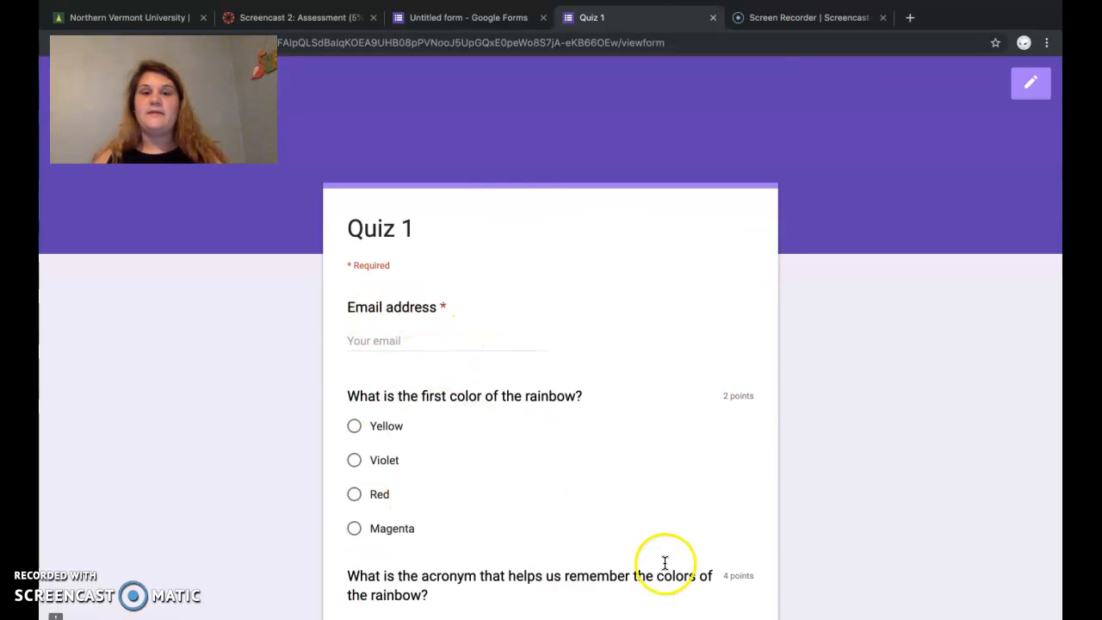
{"action": "scroll", "coordinate": [855, 456], "scroll_direction": "down", "scroll_amount": 2}
{"action": "scroll", "coordinate": [970, 265], "scroll_direction": "up", "scroll_amount": 2}
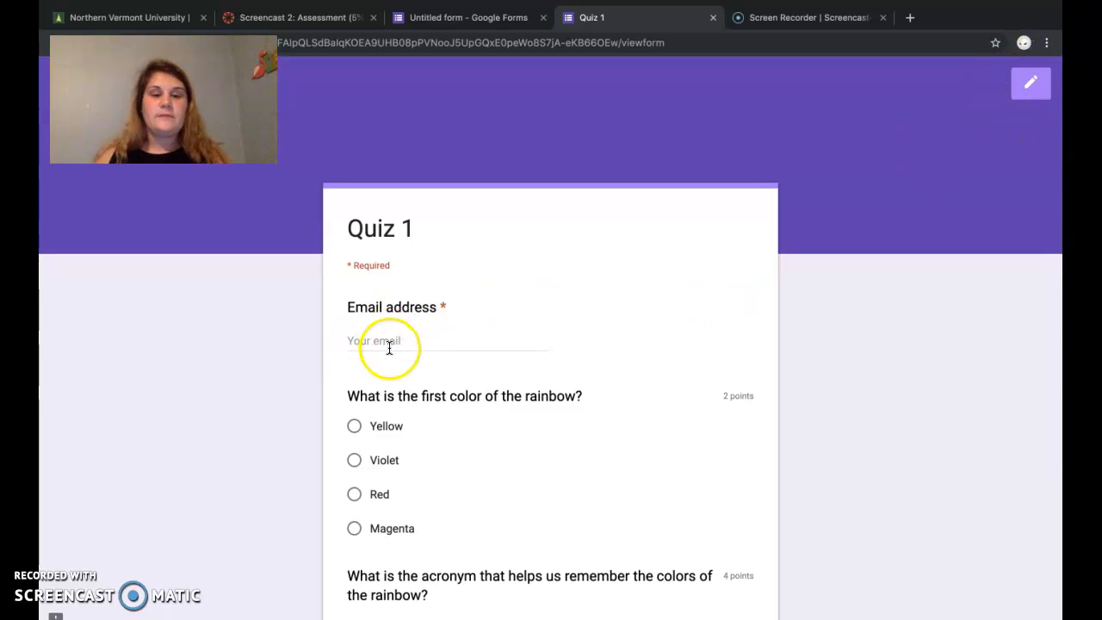
{"action": "scroll", "coordinate": [409, 364], "scroll_direction": "down", "scroll_amount": 2}
{"action": "left_click", "coordinate": [370, 254]}
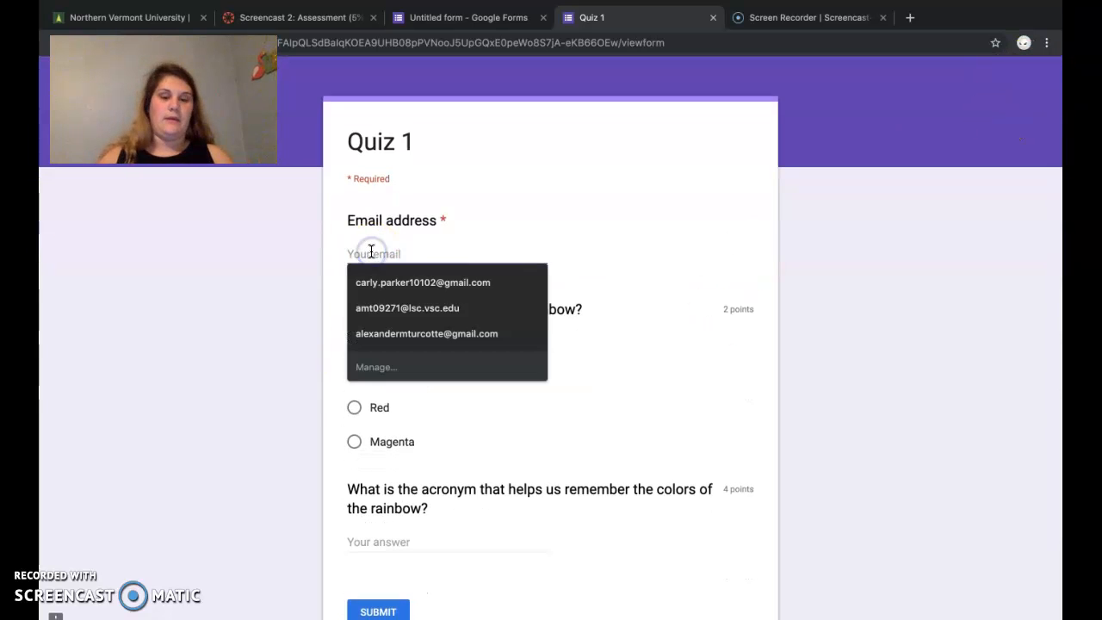
{"action": "left_click", "coordinate": [396, 284]}
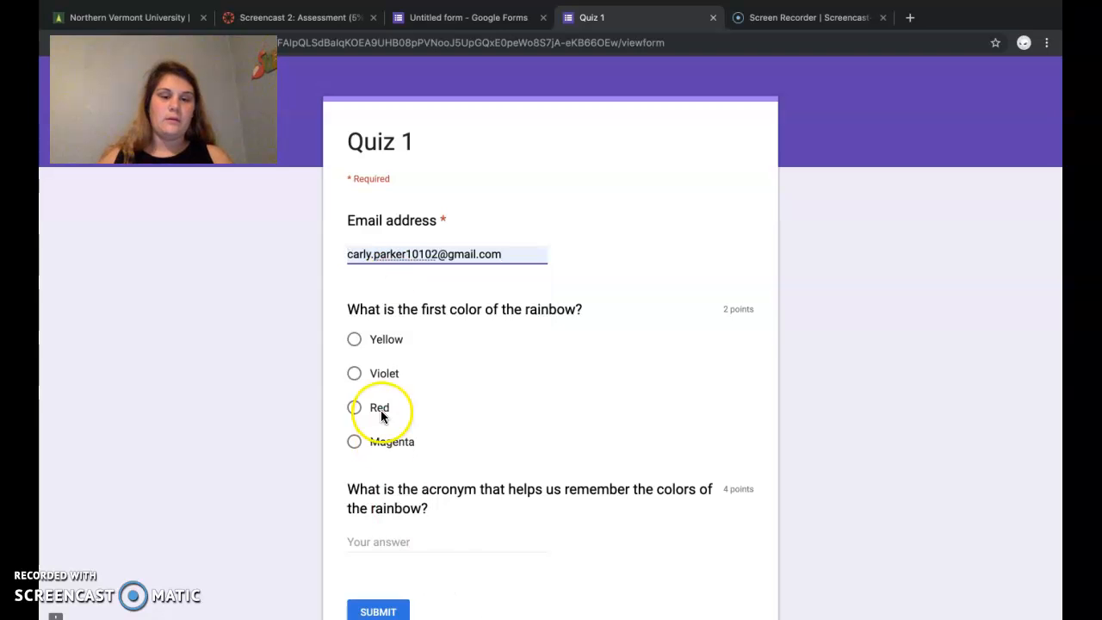
Step: Answer the first color question with Red and the acronym question with "ROY G. BIV", and submit the response
{"action": "scroll", "coordinate": [380, 410], "scroll_direction": "down", "scroll_amount": 2}
{"action": "left_click", "coordinate": [352, 331]}
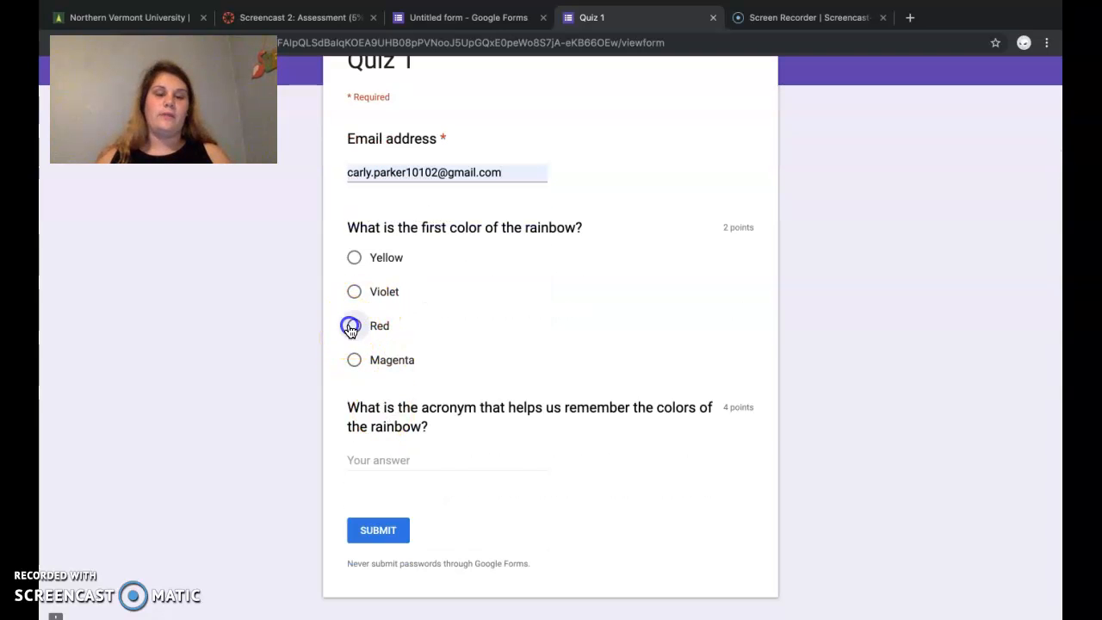
{"action": "left_click", "coordinate": [370, 466]}
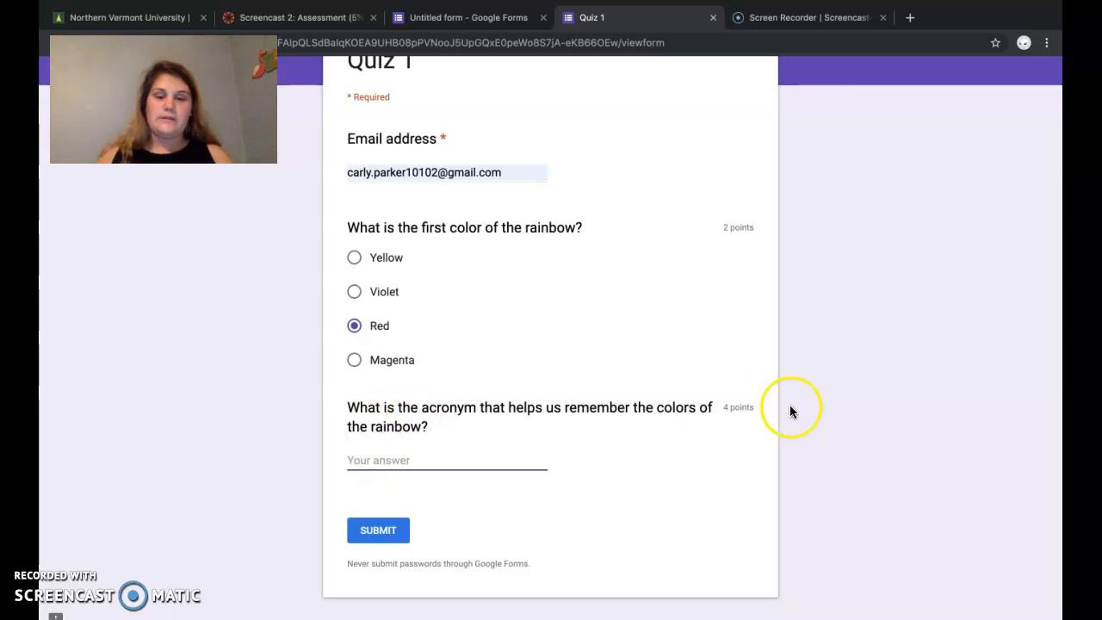
{"action": "type", "text": "ROY"}
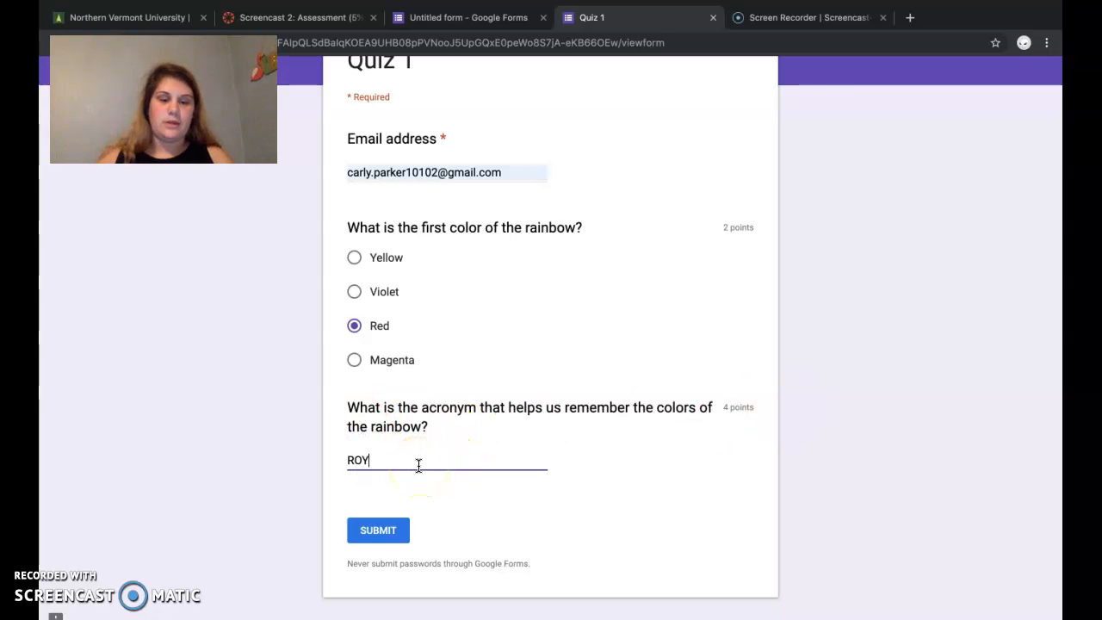
{"action": "type", "text": " G. BlV"}
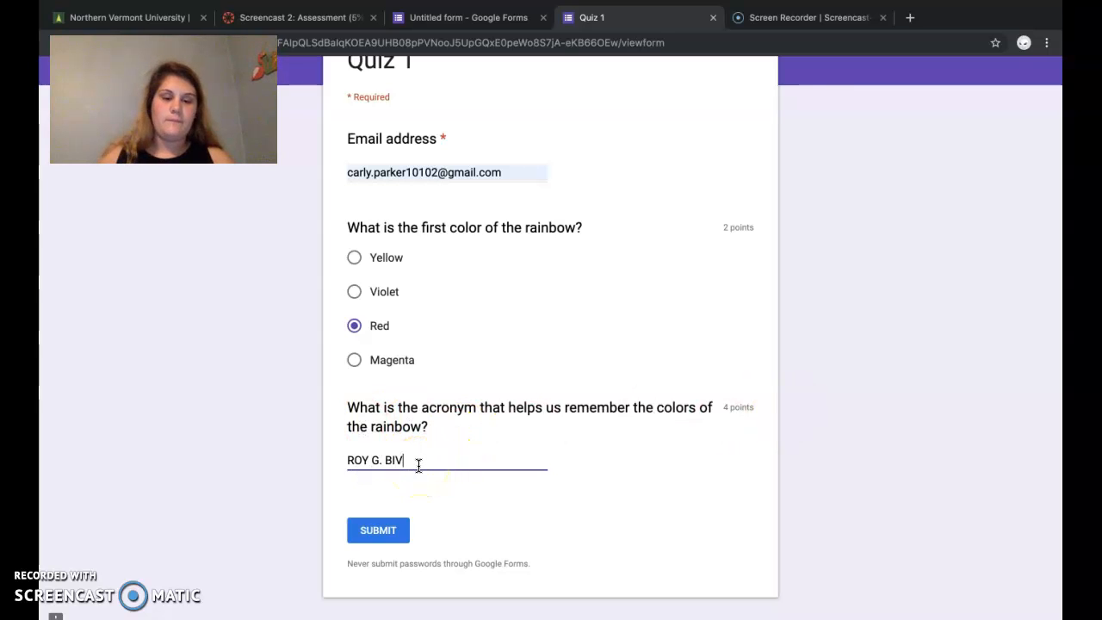
{"action": "scroll", "coordinate": [661, 285], "scroll_direction": "up", "scroll_amount": 3}
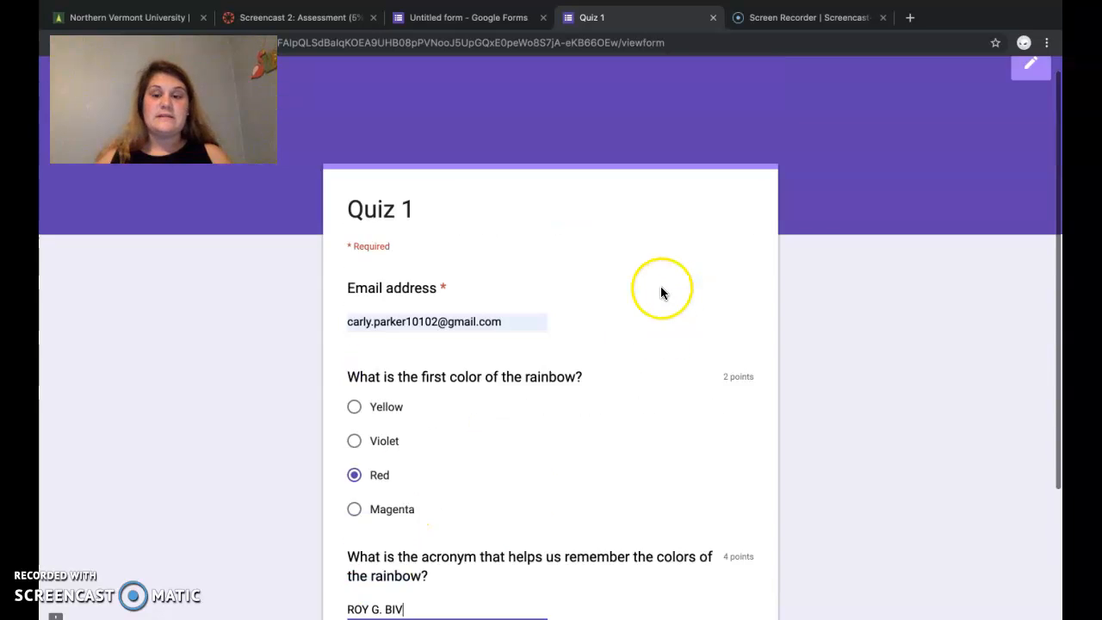
{"action": "scroll", "coordinate": [660, 286], "scroll_direction": "down", "scroll_amount": 2}
{"action": "left_click", "coordinate": [379, 551]}
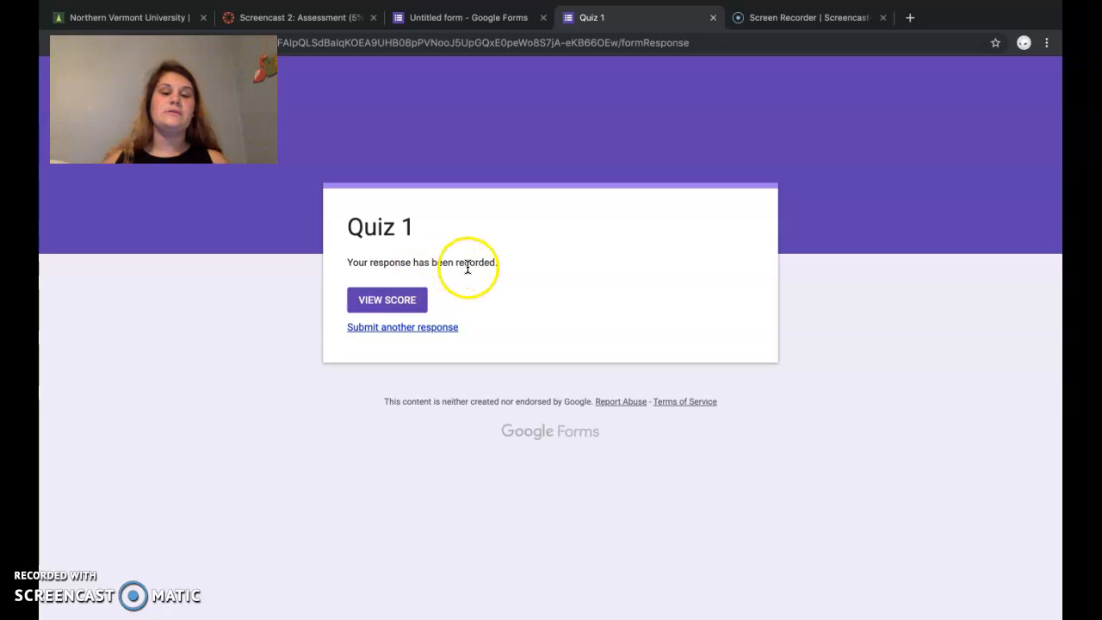
Step: View the submitted response's score and look through the graded answers
{"action": "left_click", "coordinate": [422, 299]}
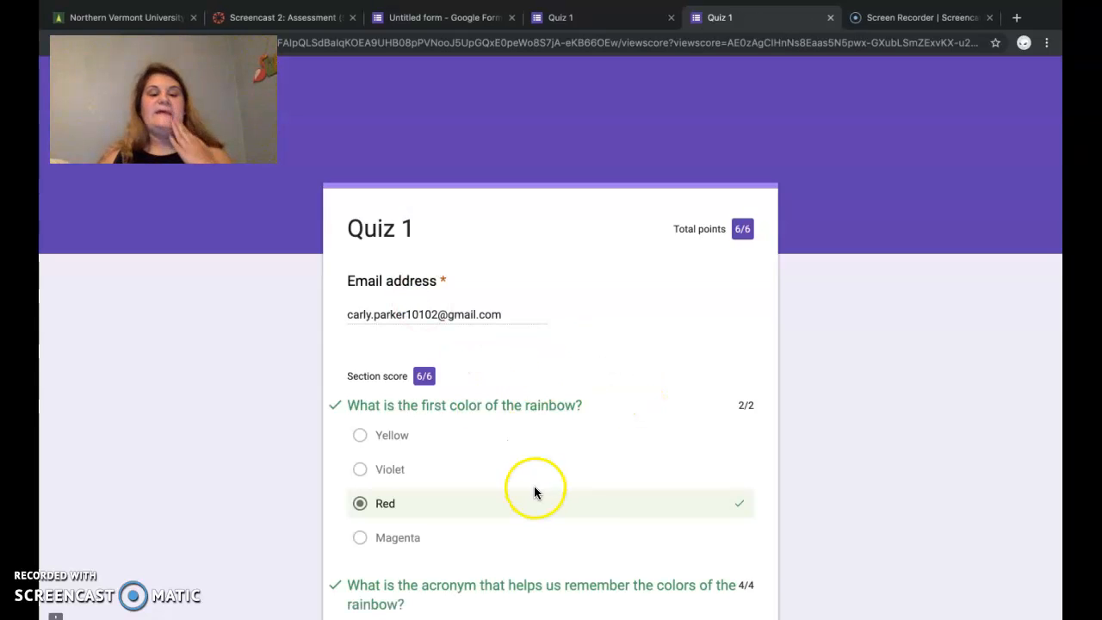
{"action": "scroll", "coordinate": [533, 489], "scroll_direction": "down", "scroll_amount": 2}
{"action": "scroll", "coordinate": [479, 230], "scroll_direction": "up", "scroll_amount": 1}
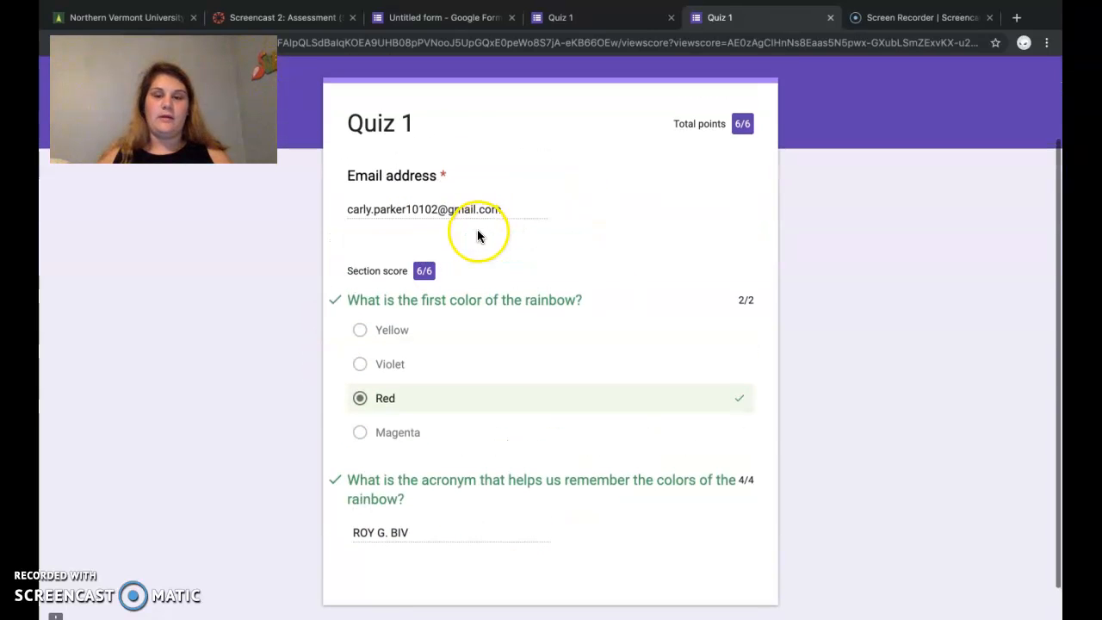
{"action": "scroll", "coordinate": [745, 421], "scroll_direction": "up", "scroll_amount": 2}
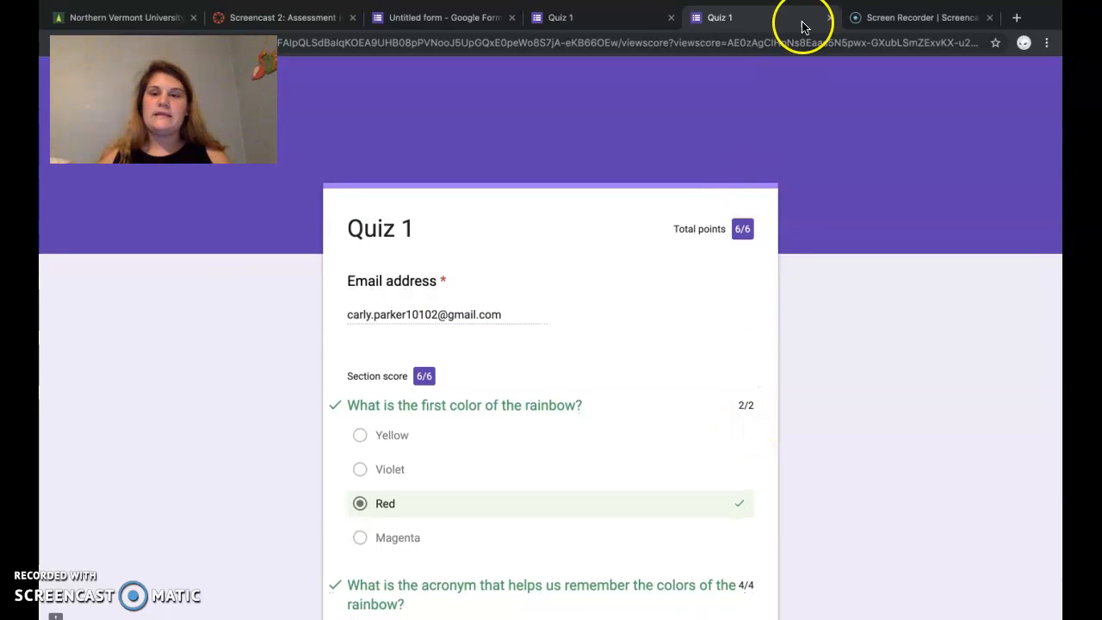
Step: Return to the quiz's respondent page and open the form for editing from there
{"action": "left_click", "coordinate": [629, 21]}
{"action": "scroll", "coordinate": [363, 371], "scroll_direction": "left", "scroll_amount": 5}
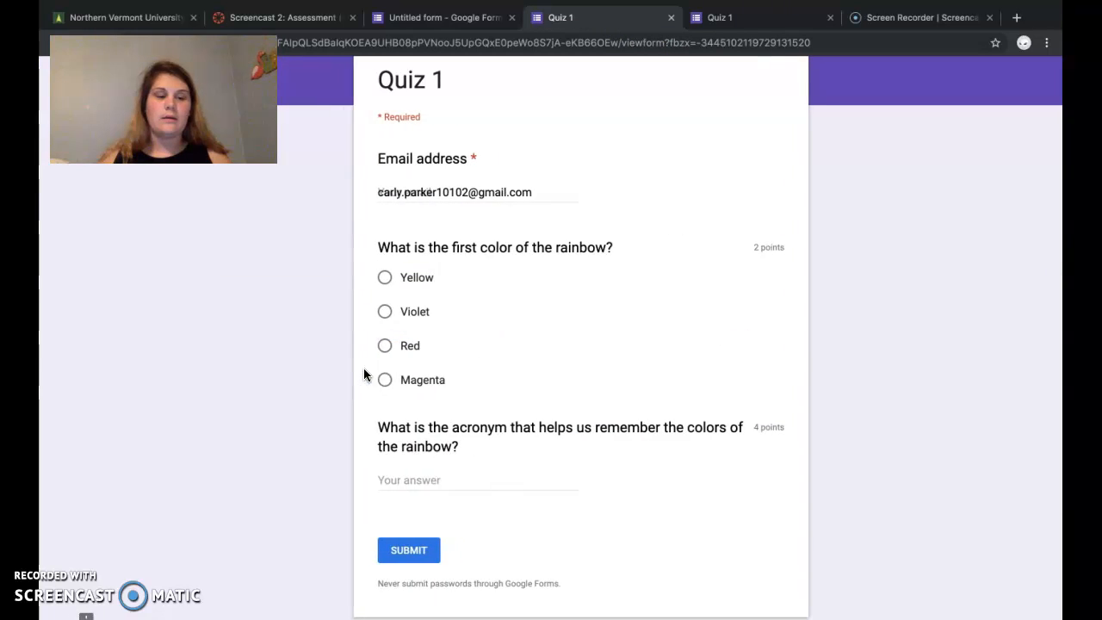
{"action": "left_click", "coordinate": [1031, 85]}
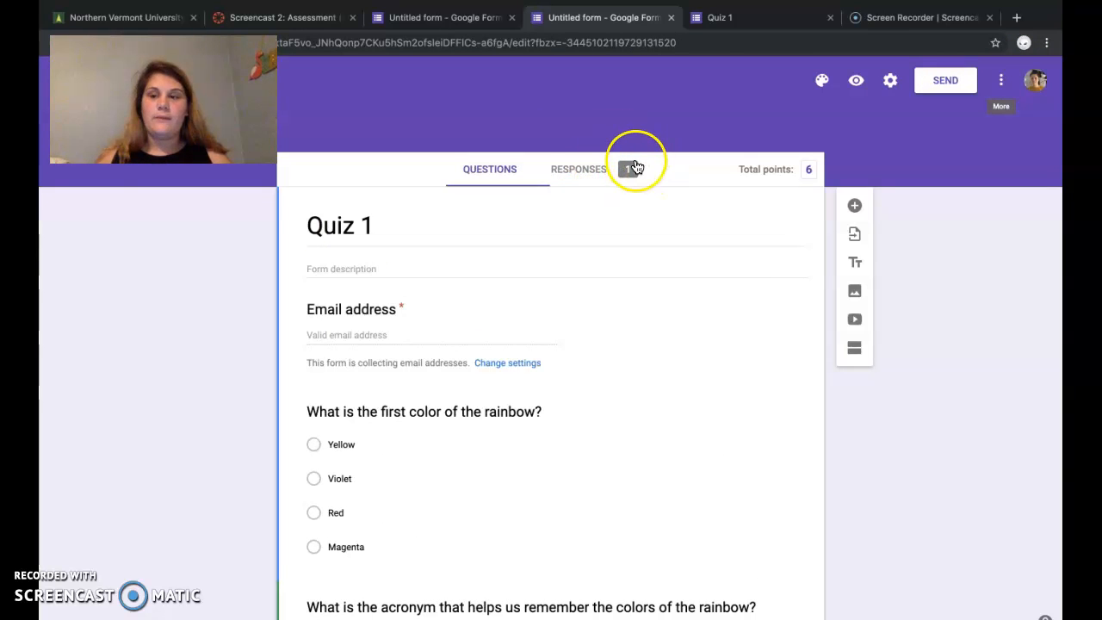
Step: Review the quiz's response summary, including the insights, points distribution and respondent scores
{"action": "left_click", "coordinate": [570, 170]}
{"action": "scroll", "coordinate": [706, 395], "scroll_direction": "down", "scroll_amount": 1}
{"action": "scroll", "coordinate": [706, 395], "scroll_direction": "down", "scroll_amount": 1}
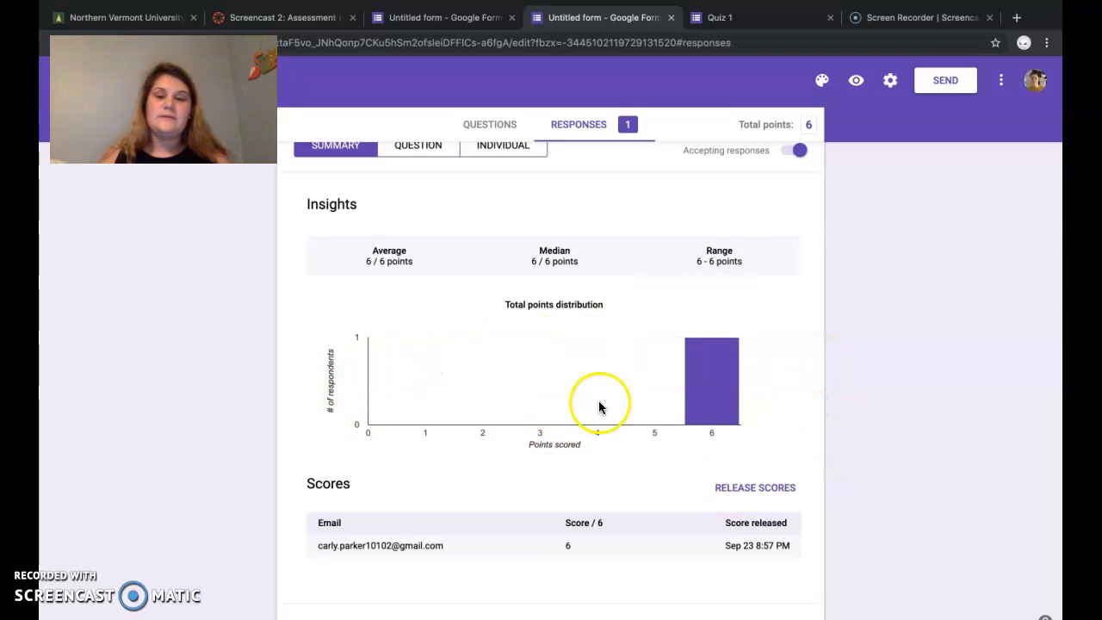
{"action": "scroll", "coordinate": [733, 255], "scroll_direction": "up", "scroll_amount": 1}
{"action": "scroll", "coordinate": [732, 255], "scroll_direction": "down", "scroll_amount": 1}
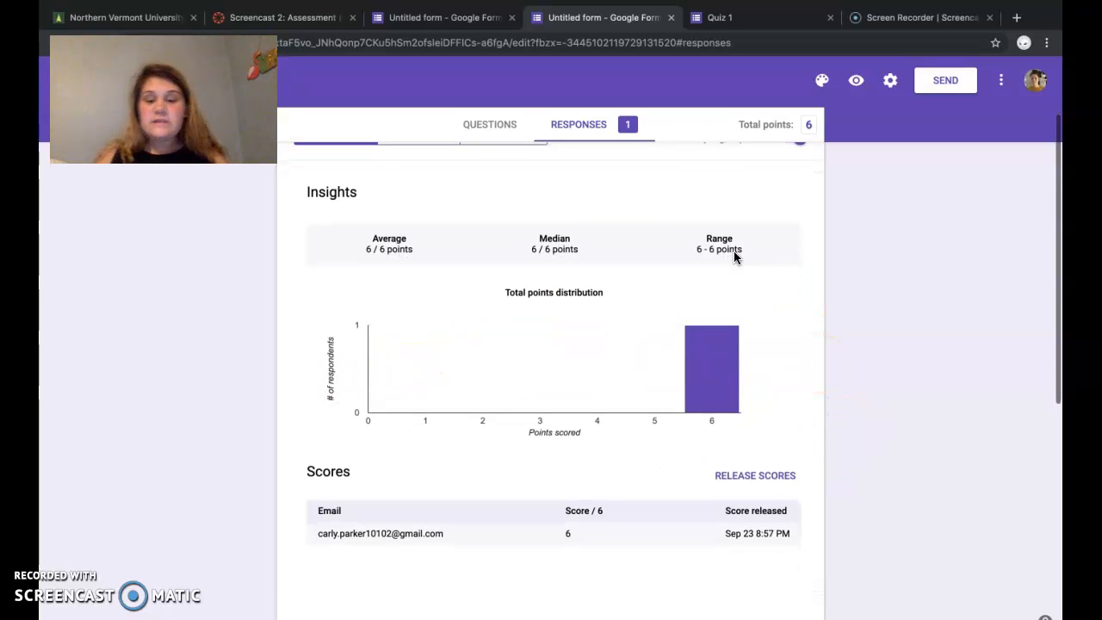
Step: Show the quiz responses by question and examine the answer and grading for the first rainbow color question
{"action": "scroll", "coordinate": [719, 344], "scroll_direction": "up", "scroll_amount": 1}
{"action": "mouse_move", "coordinate": [716, 371]}
{"action": "scroll", "coordinate": [717, 370], "scroll_direction": "up", "scroll_amount": 2}
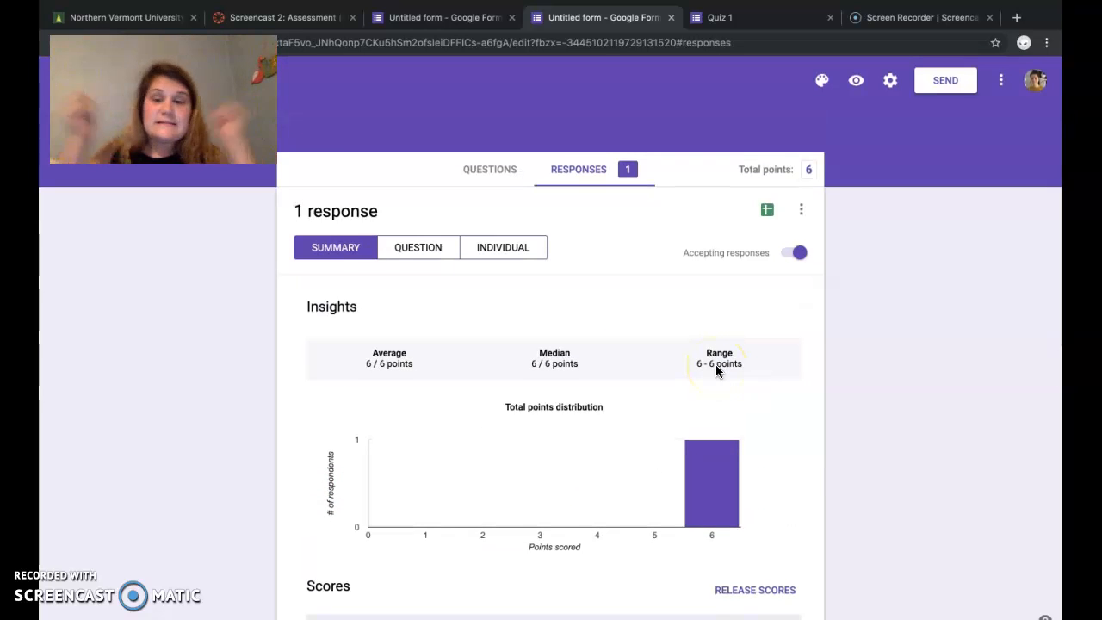
{"action": "left_click", "coordinate": [402, 252]}
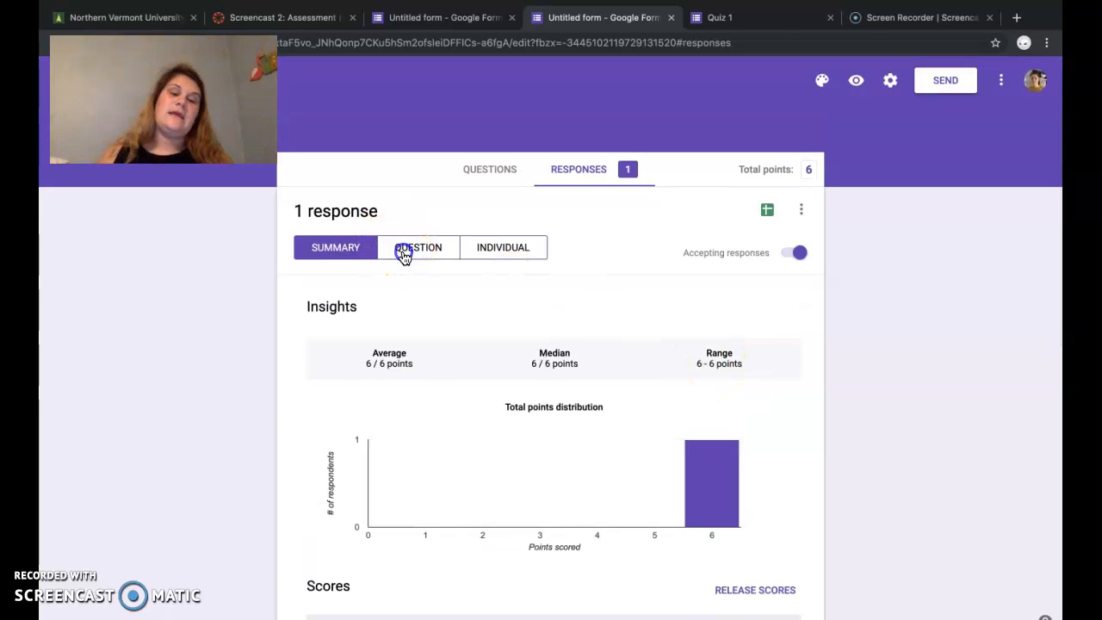
{"action": "scroll", "coordinate": [461, 474], "scroll_direction": "down", "scroll_amount": 1}
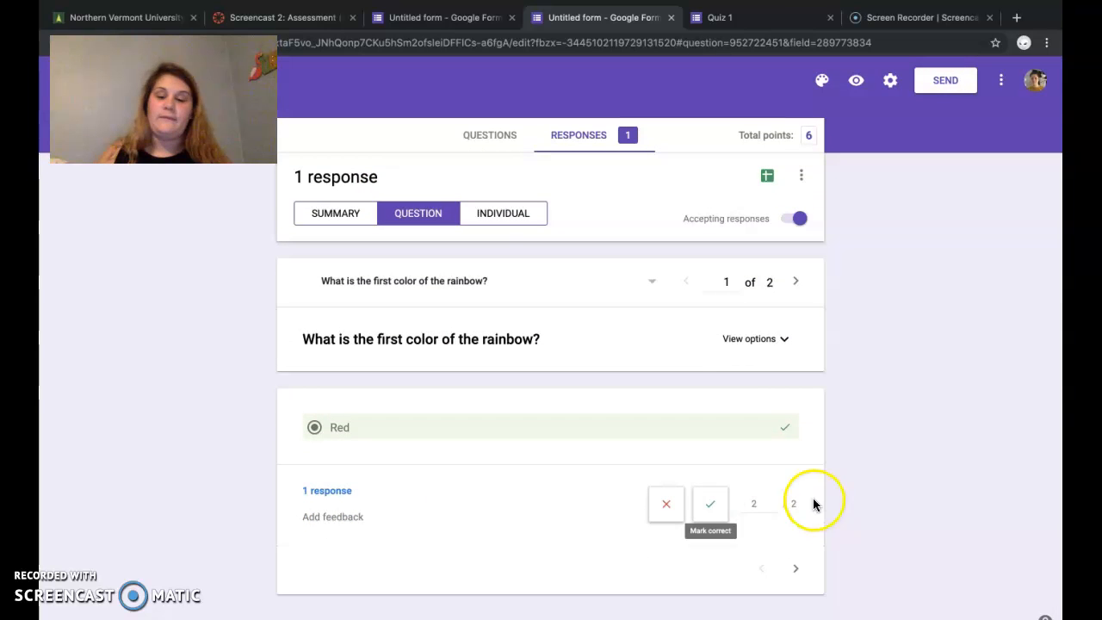
Step: Show the individual response and look through the respondent's graded answers to both rainbow questions
{"action": "left_click", "coordinate": [512, 220]}
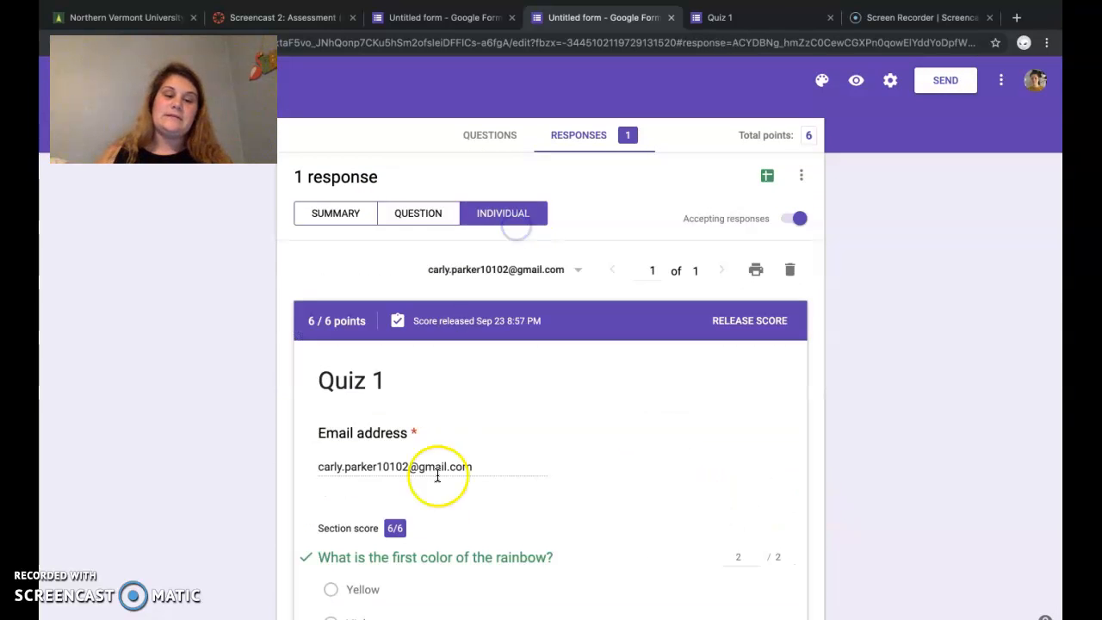
{"action": "scroll", "coordinate": [533, 539], "scroll_direction": "down", "scroll_amount": 4}
{"action": "scroll", "coordinate": [465, 516], "scroll_direction": "down", "scroll_amount": 3}
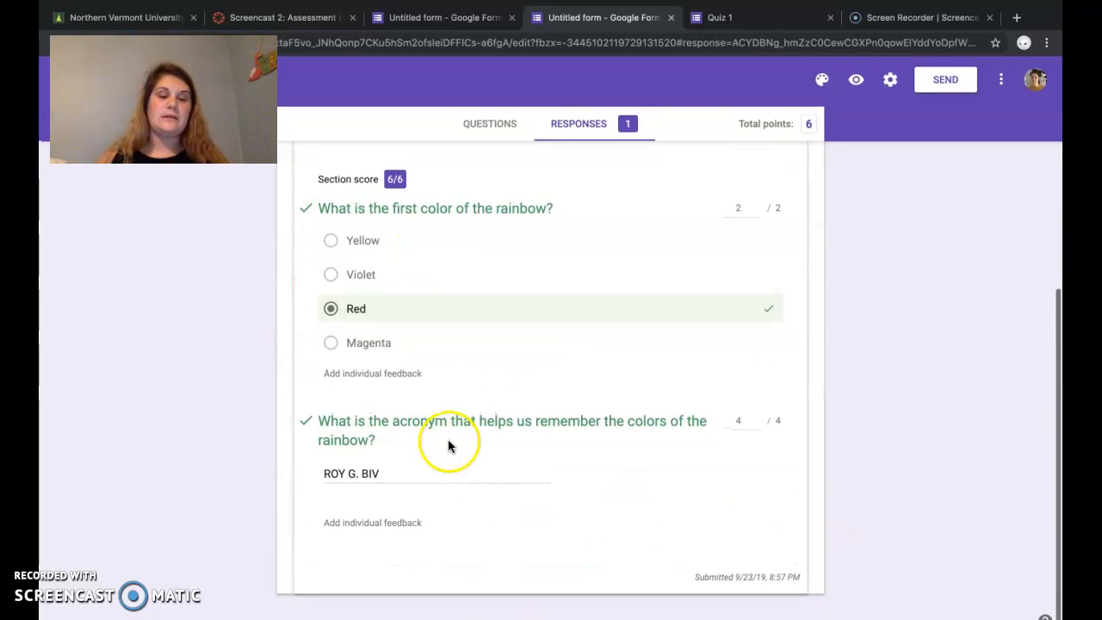
{"action": "scroll", "coordinate": [461, 355], "scroll_direction": "up", "scroll_amount": 8}
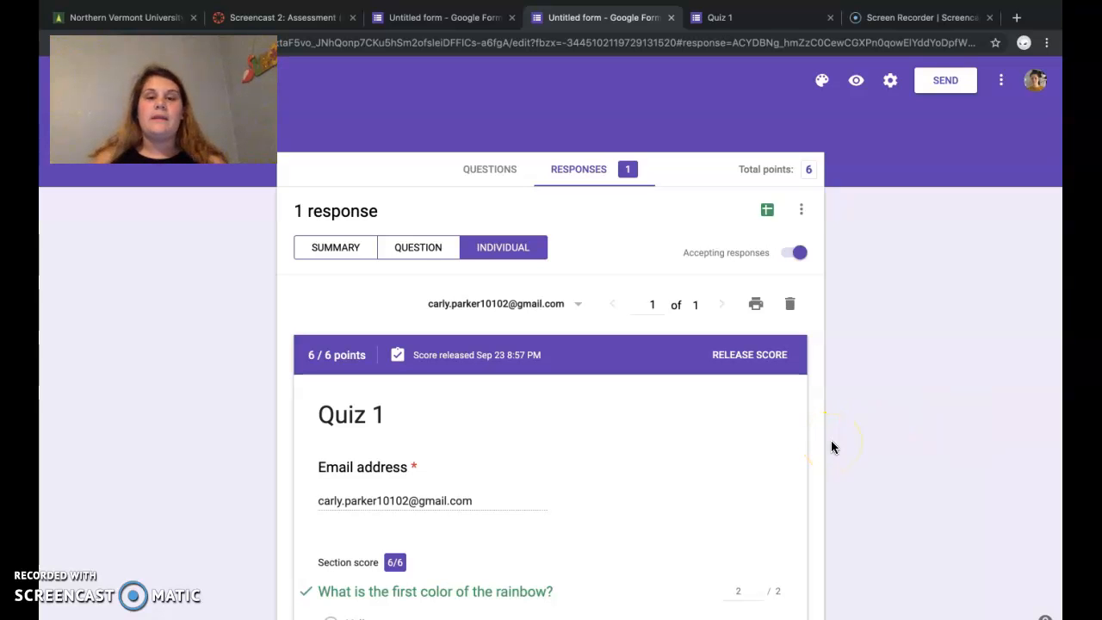
{"action": "key", "text": "ctrl+Left"}
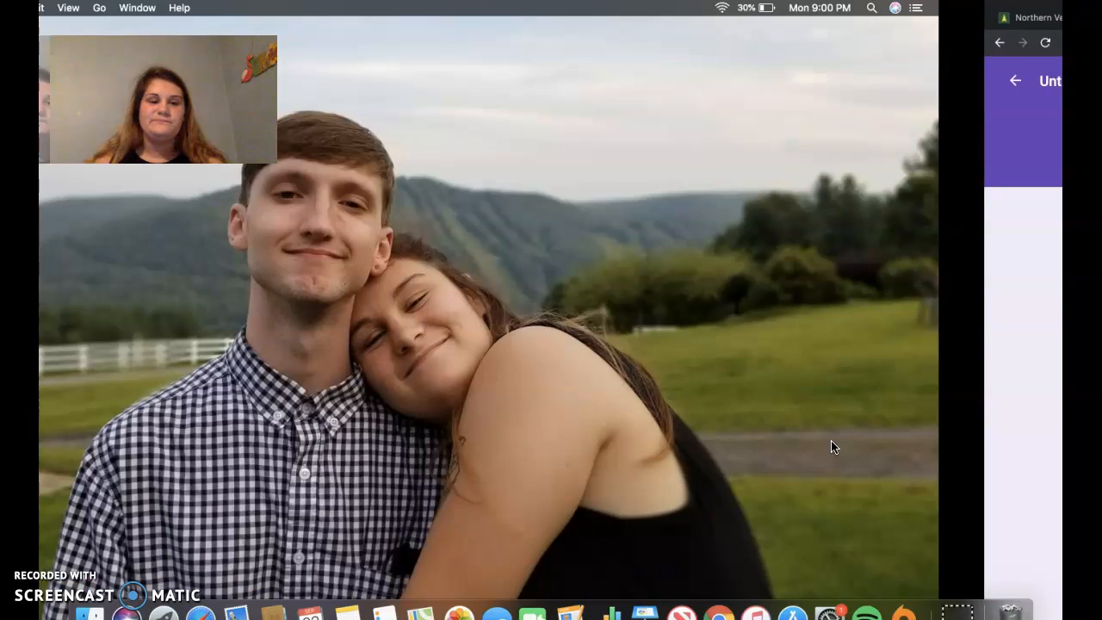